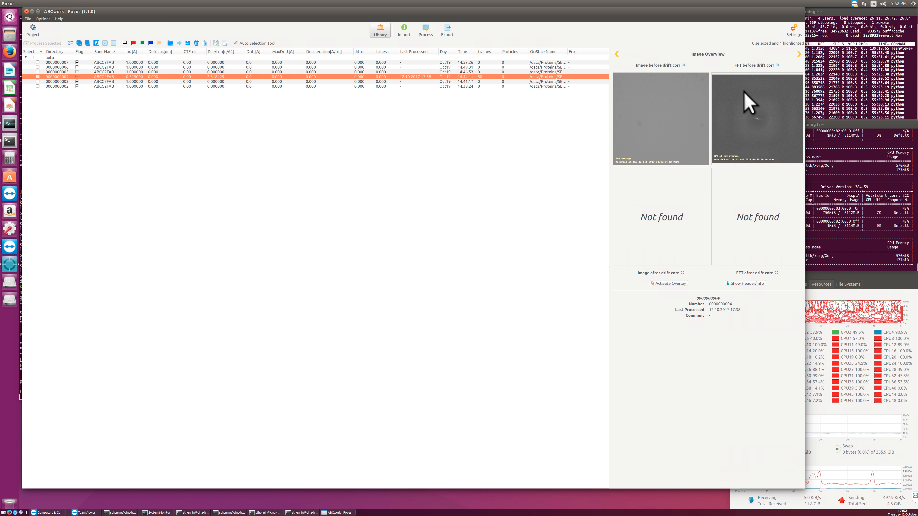
click(511, 71)
key(Down)
key(Down)
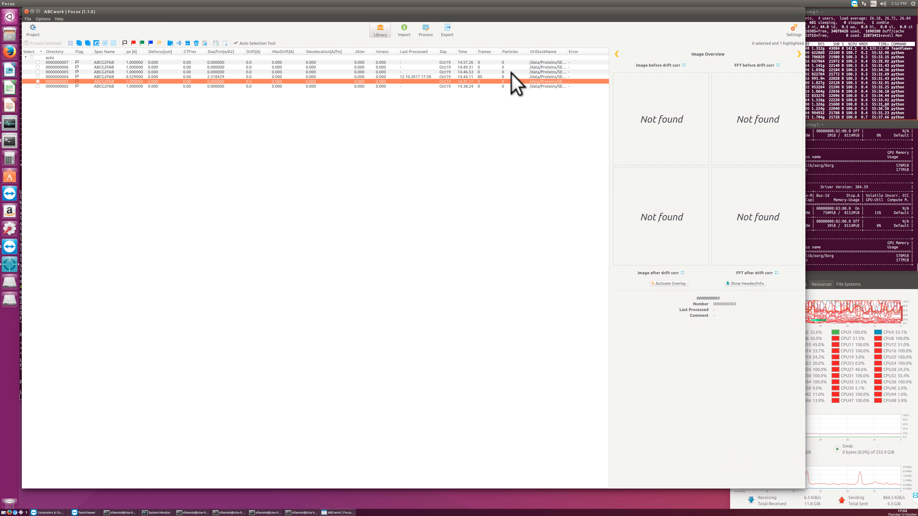
key(Up)
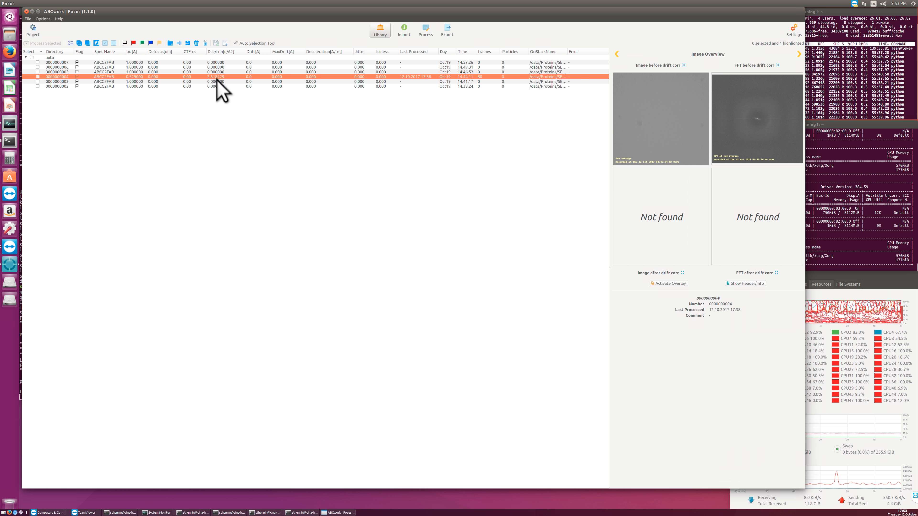
right_click(214, 54)
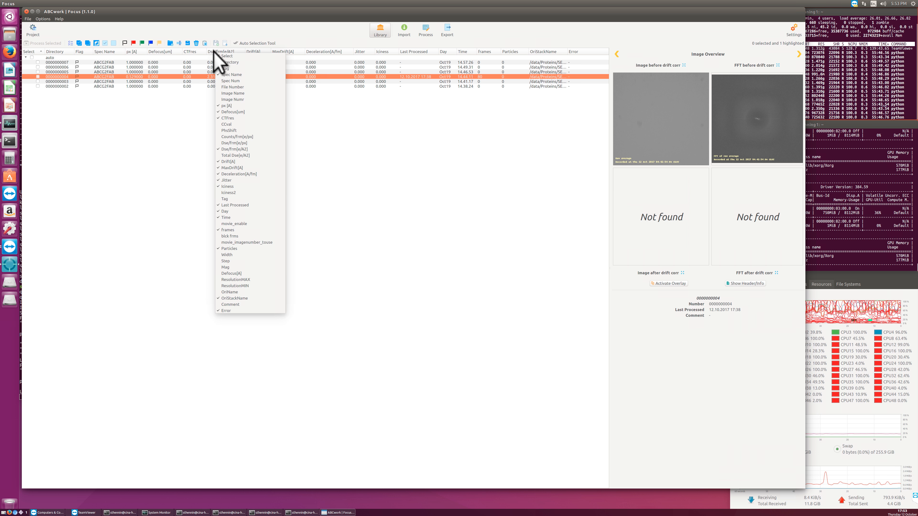
click(250, 155)
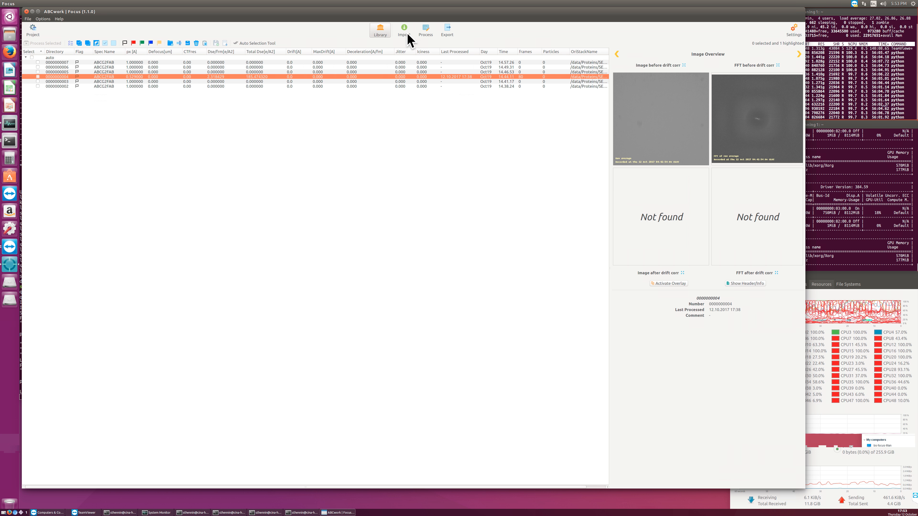
click(426, 31)
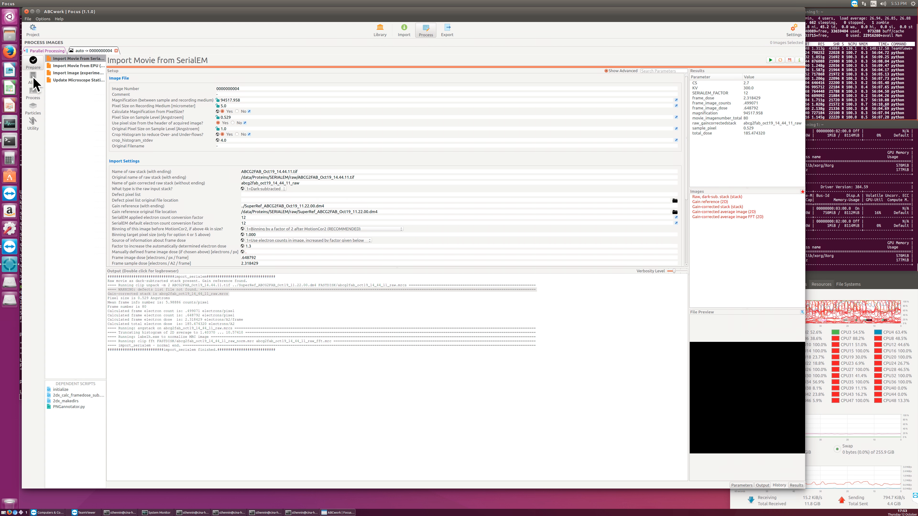
click(32, 77)
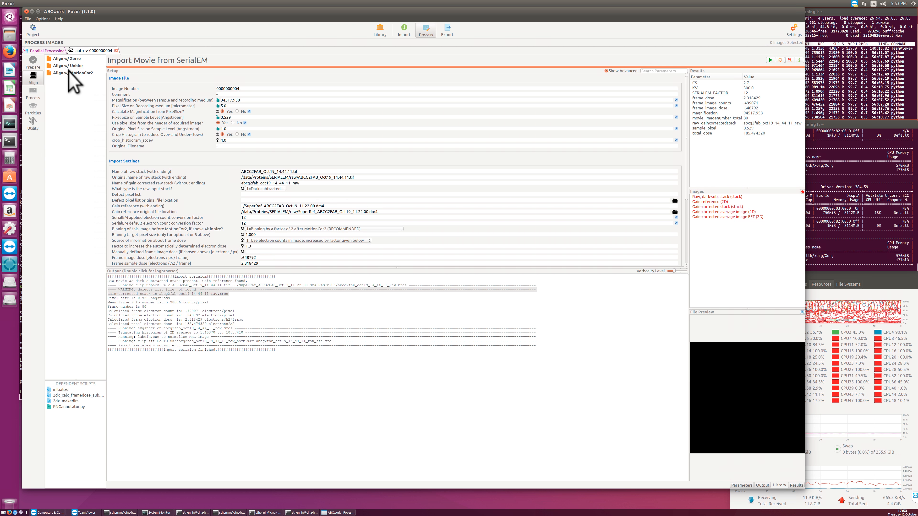
click(69, 73)
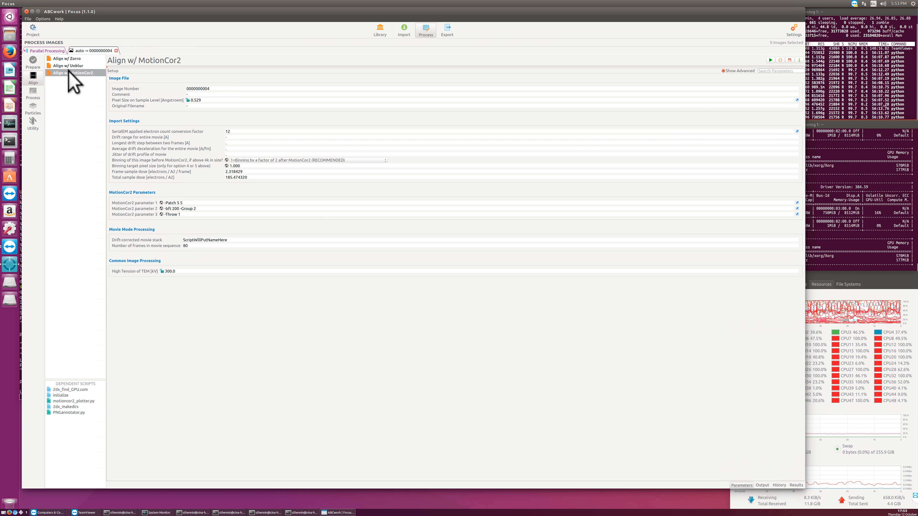
click(771, 60)
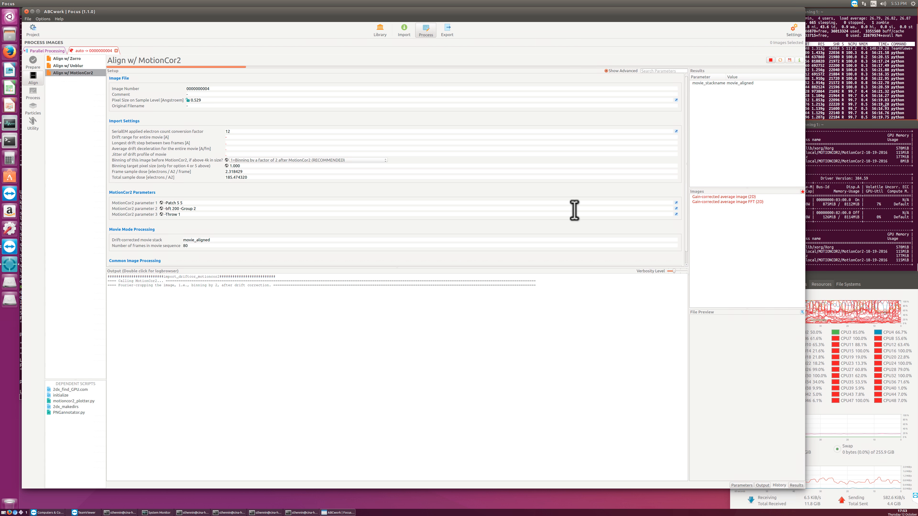
Step: Check the process and GPU monitoring terminals for the running MotionCor2 jobs
click(887, 62)
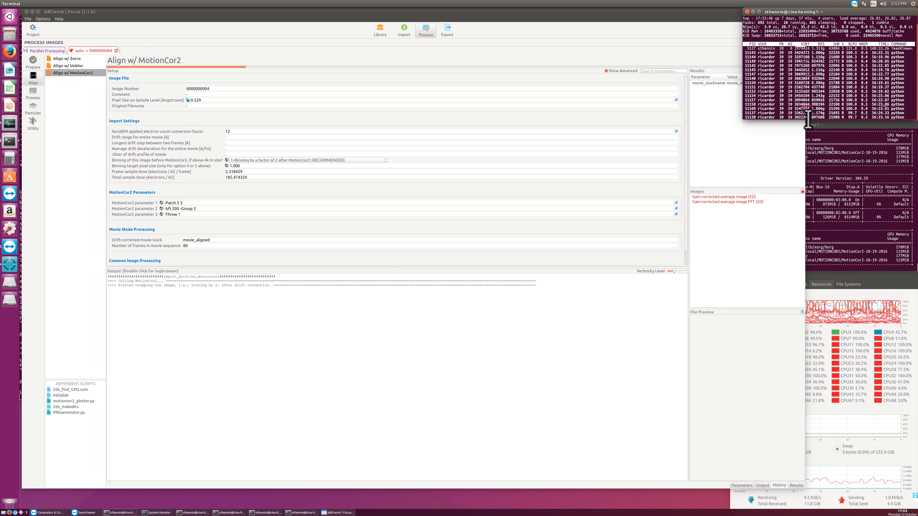
click(835, 169)
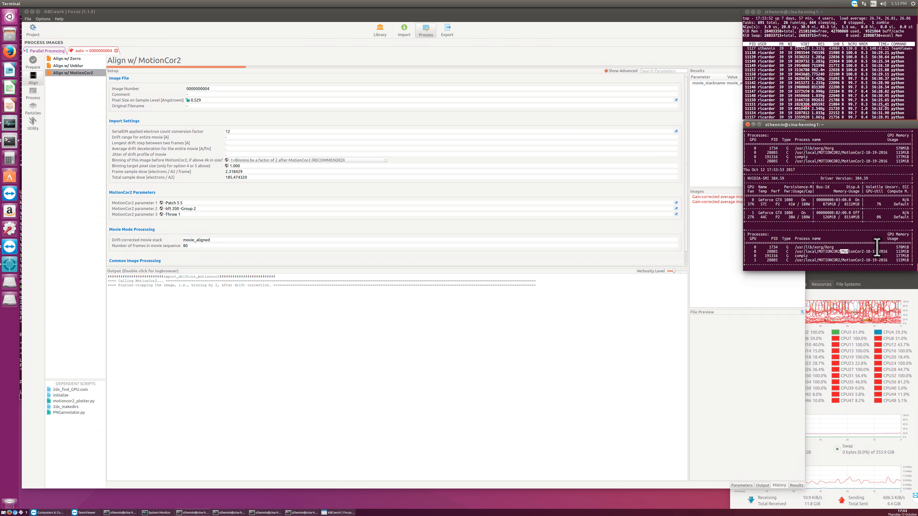
drag(877, 247, 881, 250)
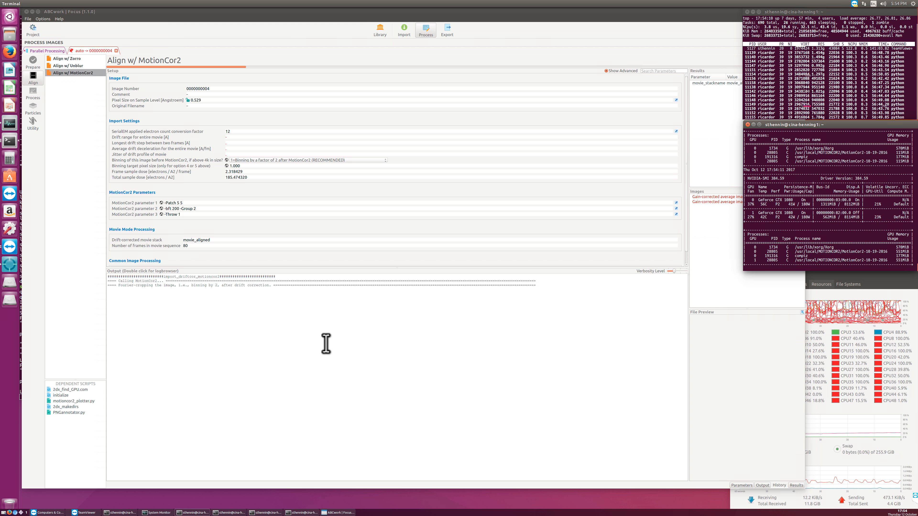
Step: Return to Focus, raise the output verbosity to maximum and examine the MotionCor2 command arguments in the log
click(525, 319)
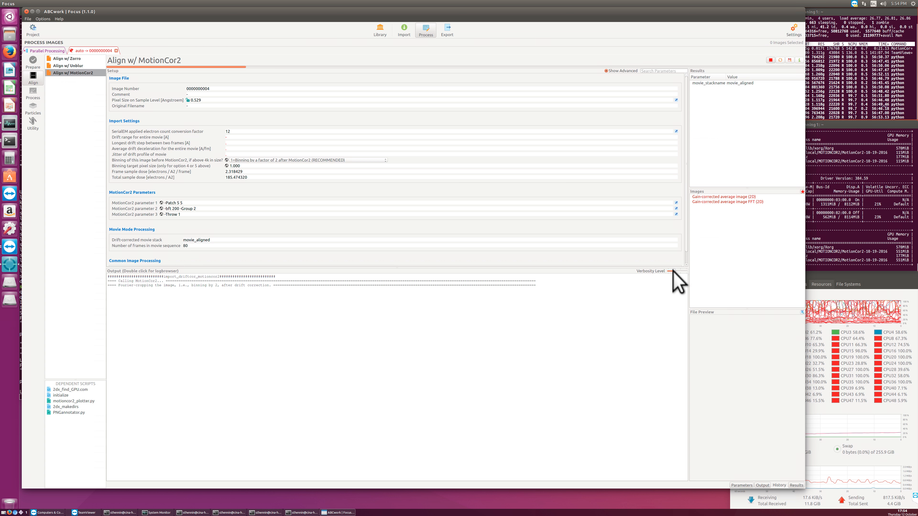
drag(674, 271, 685, 272)
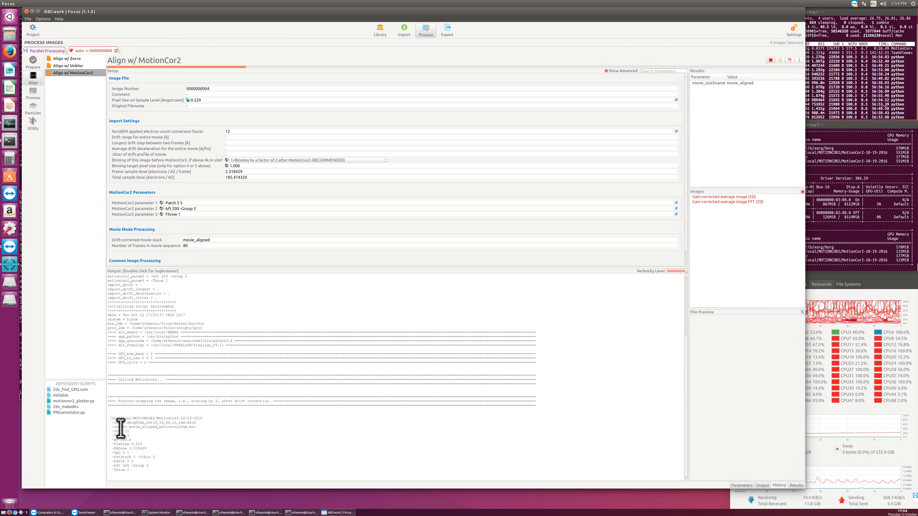
drag(108, 422, 164, 473)
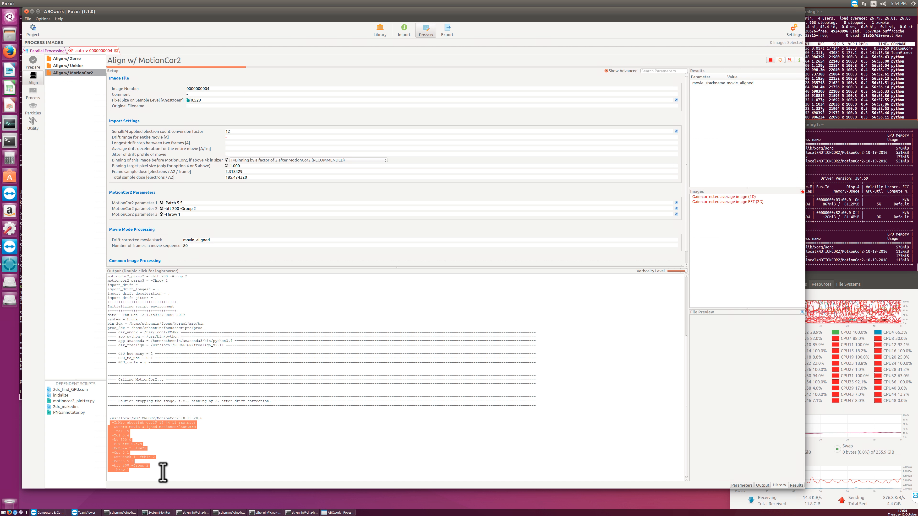
click(181, 457)
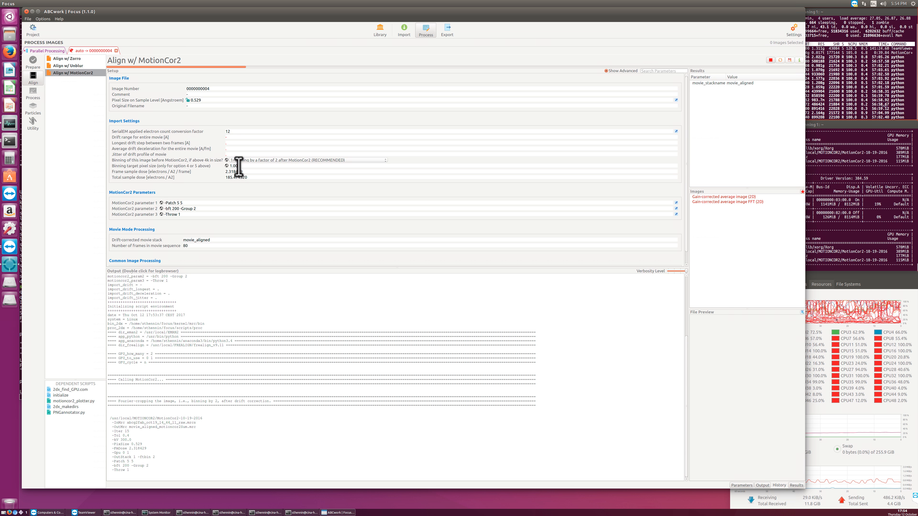
Step: Open the Align w/ MotionCor2 script in the text editor, examine its MotionCor2 command block, and close it
double_click(85, 72)
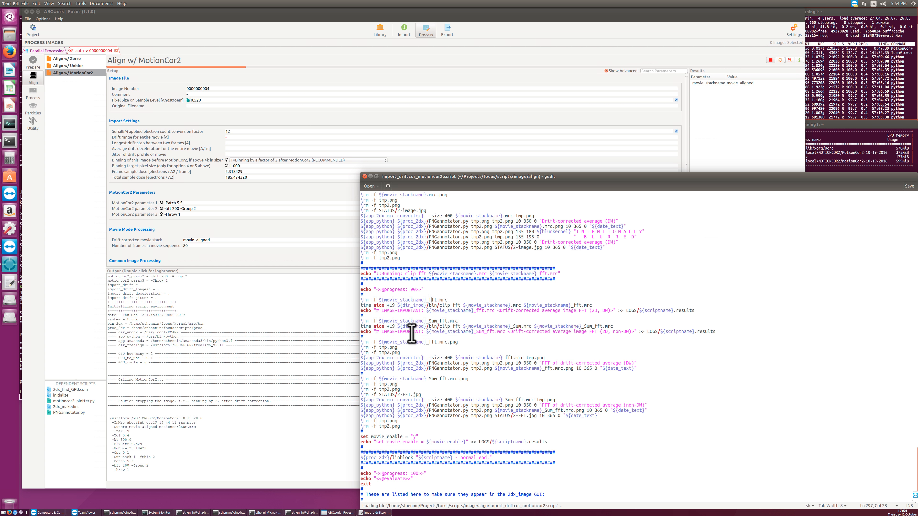
scroll(412, 334, up, 15)
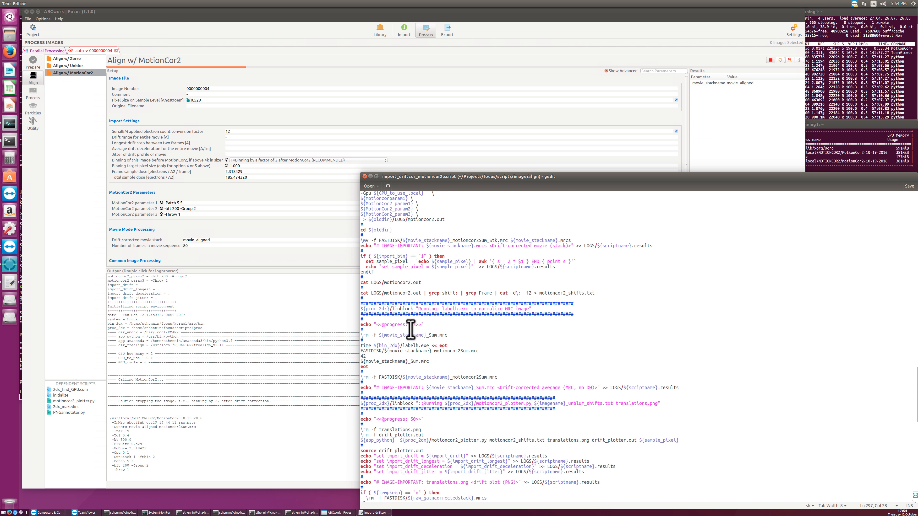
scroll(410, 330, up, 5)
scroll(410, 329, up, 5)
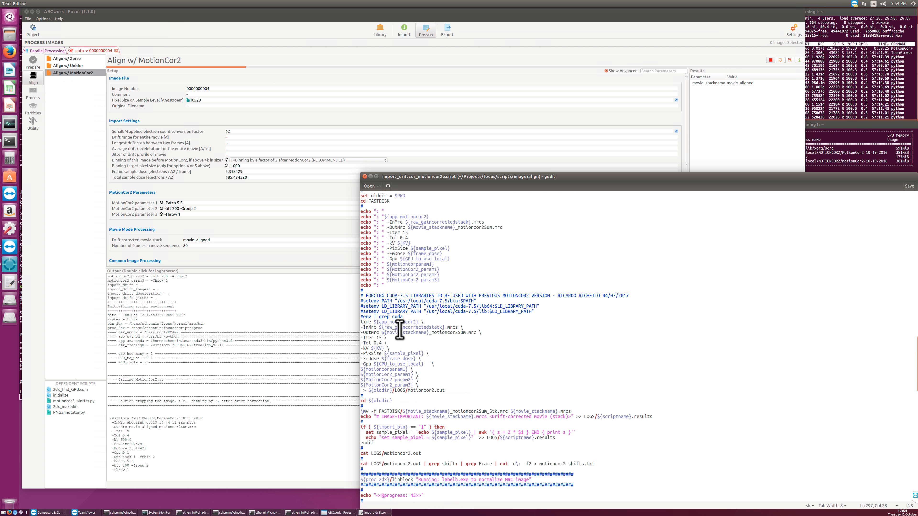
drag(449, 392, 347, 316)
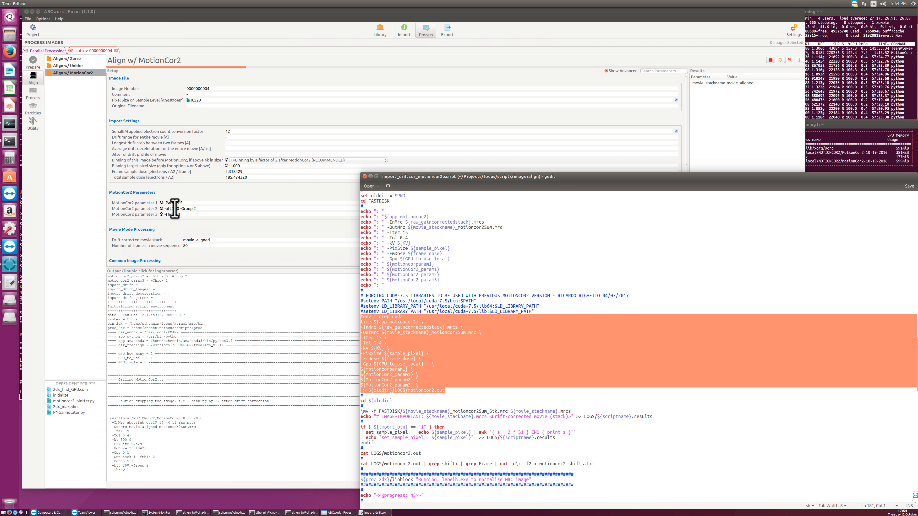
click(377, 342)
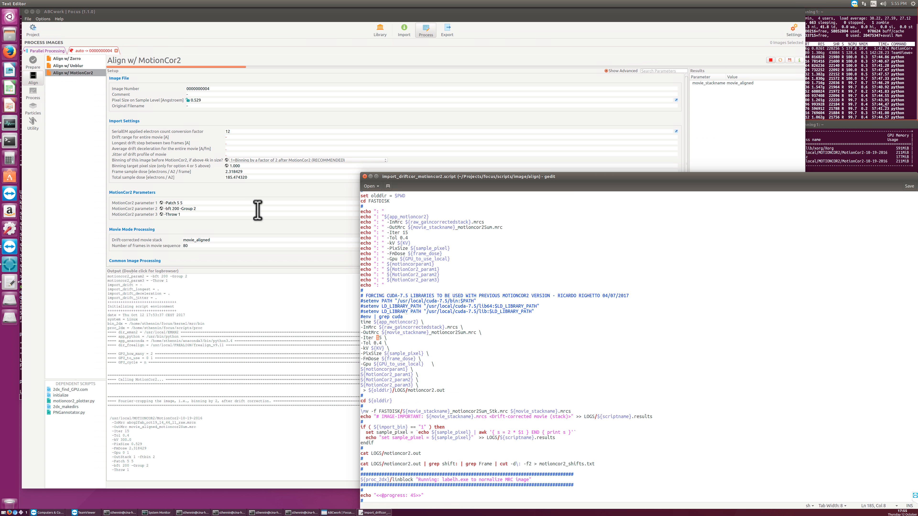
click(365, 177)
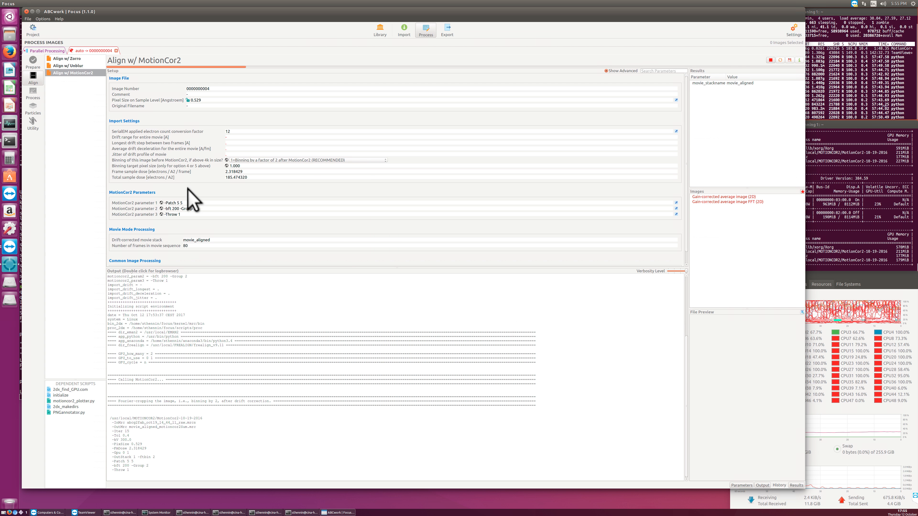
Step: Review MotionCor2 parameter 1 and the total sample dose, then check the GPU monitoring terminal
drag(187, 203, 164, 203)
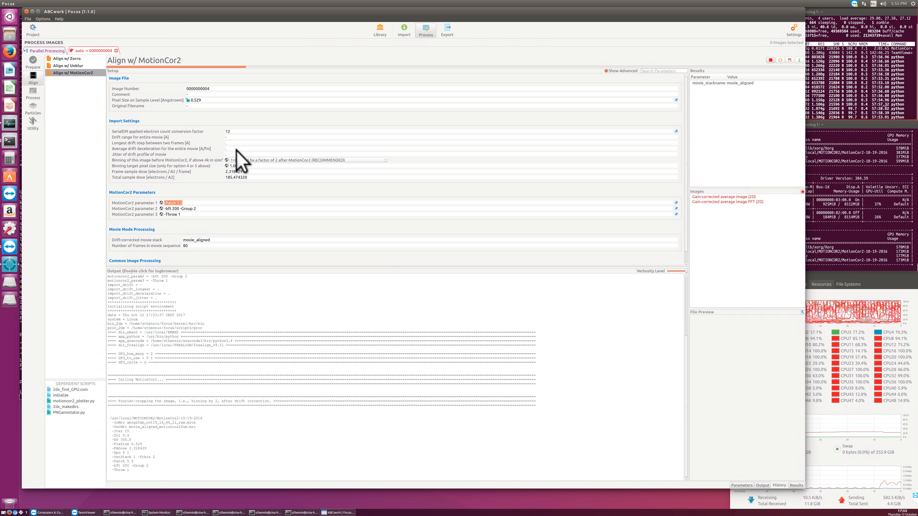
click(250, 178)
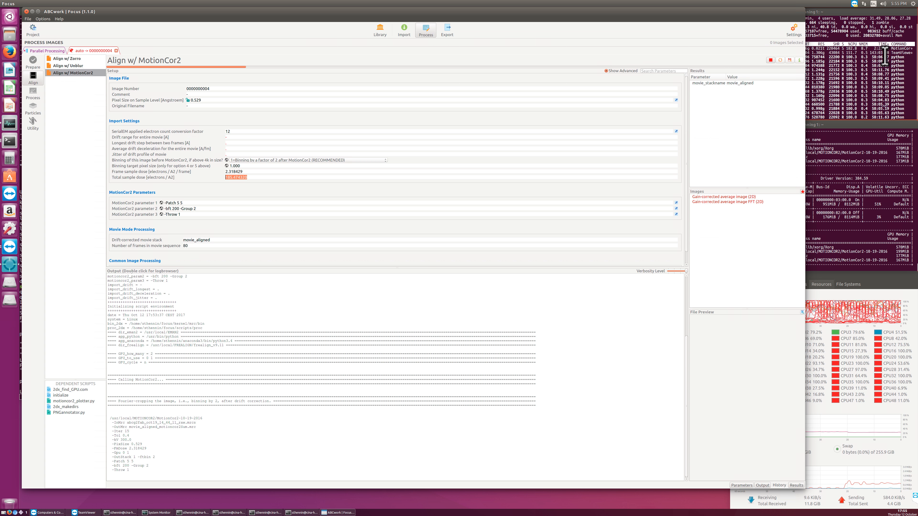
click(848, 155)
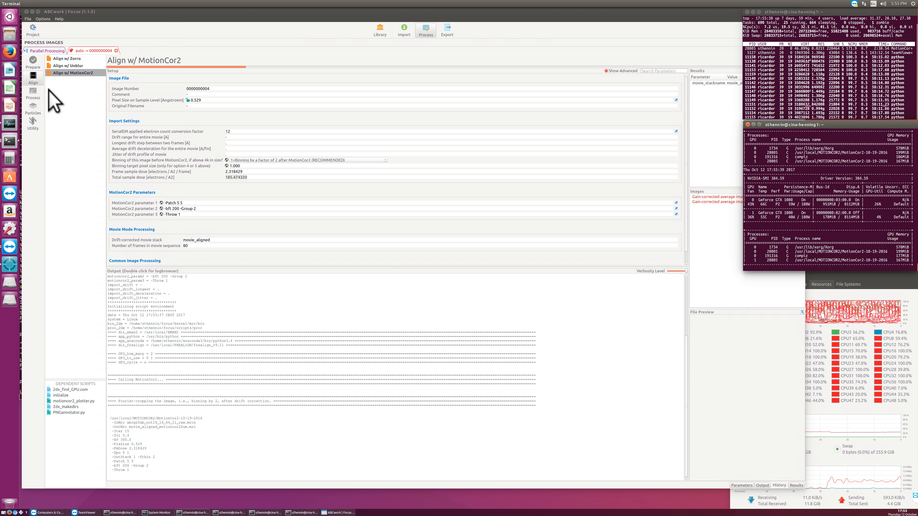
Step: View the scripts of the Process category, then return to the Align scripts and check the output log
click(34, 92)
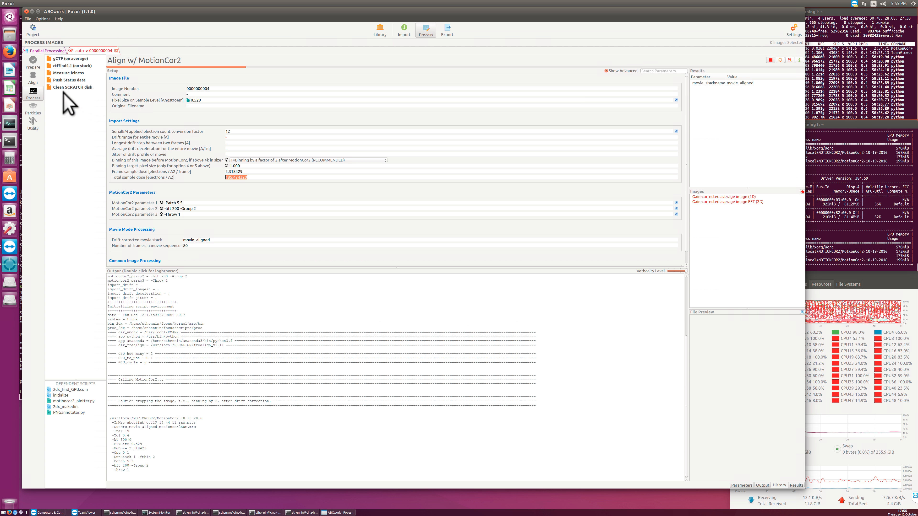
click(34, 74)
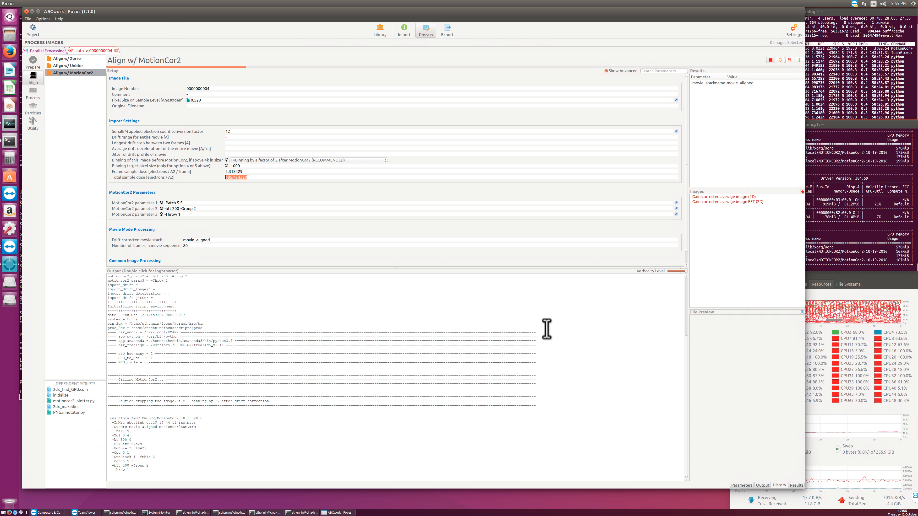
scroll(547, 329, up, 2)
scroll(546, 329, down, 2)
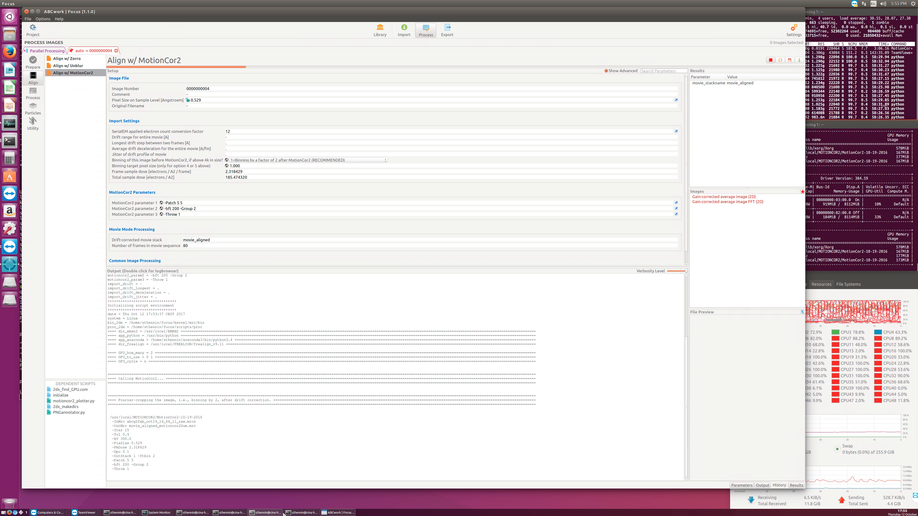
Step: Switch to the raw data terminal, change to /data/Proteins/ABCwork/ and list its contents with ll
click(298, 512)
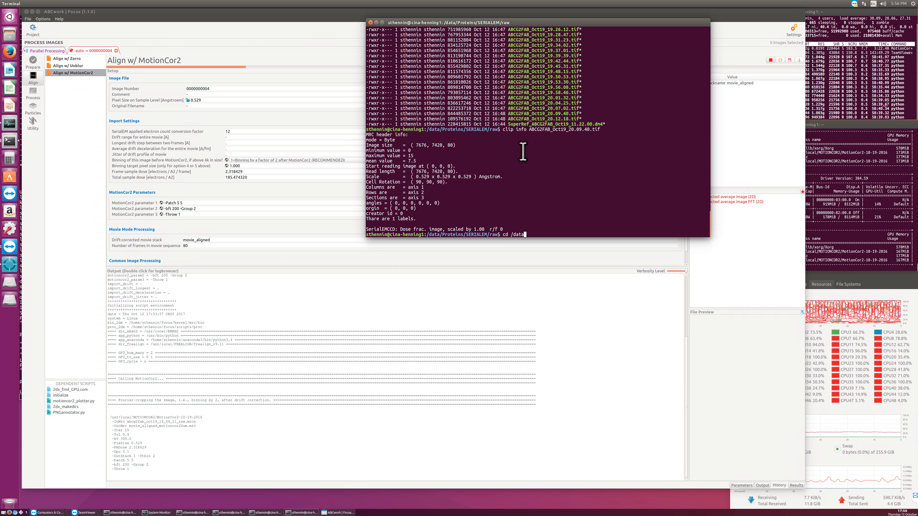
key(Tab)
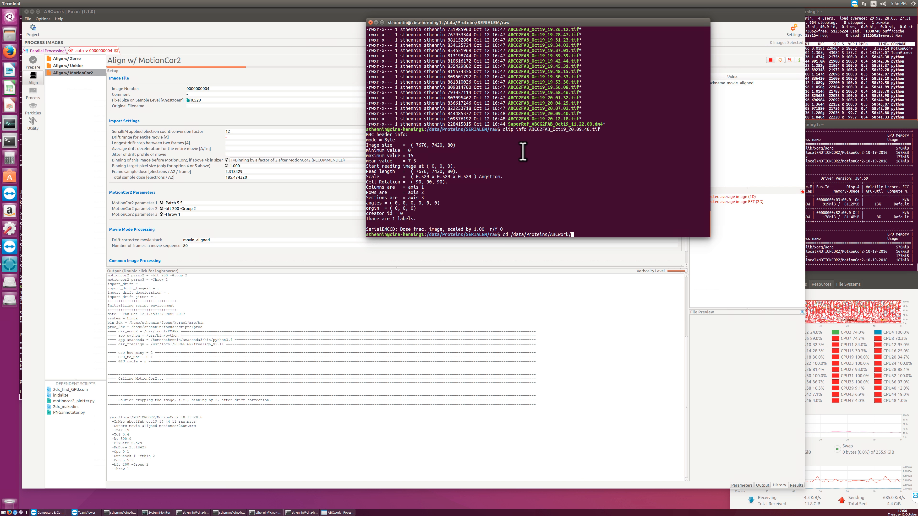
key(Return)
text(ll)
key(Return)
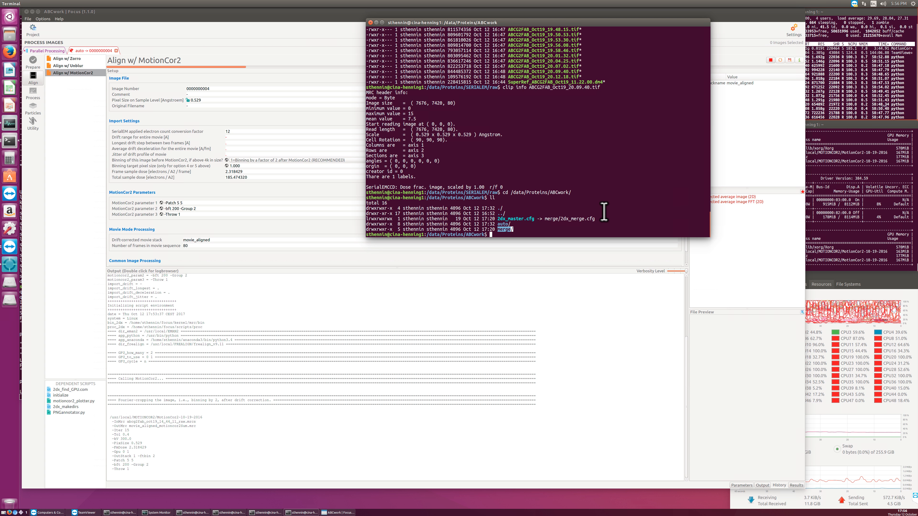
Step: Change into the auto/ directory and list its contents with ll
double_click(503, 224)
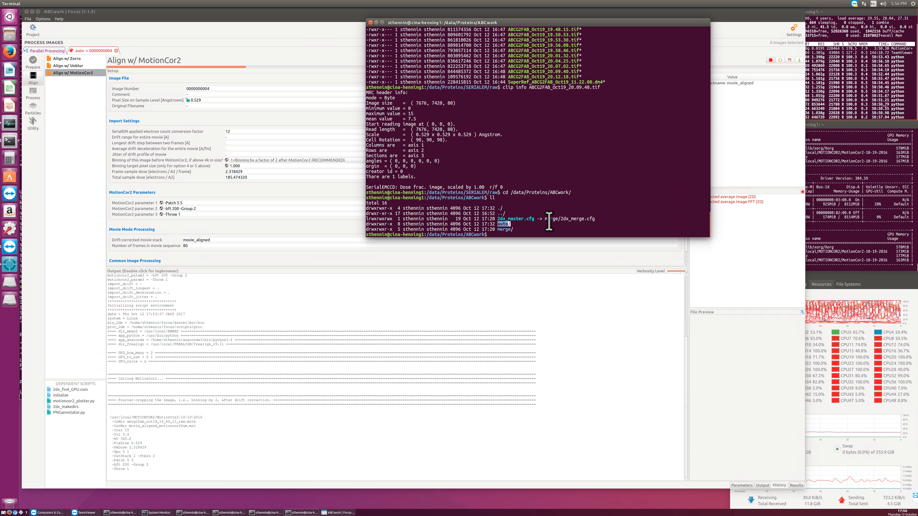
middle_click(615, 209)
text(/)
key(Return)
text(l)
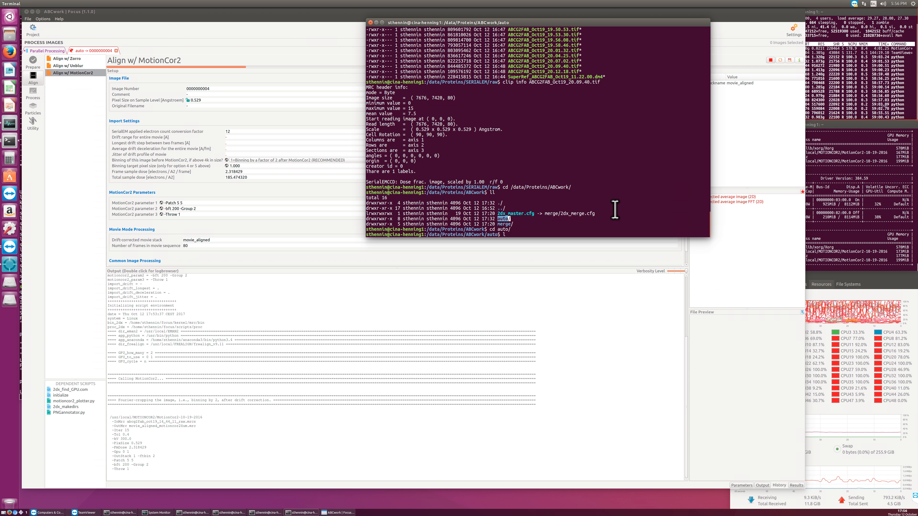
text(l)
key(Return)
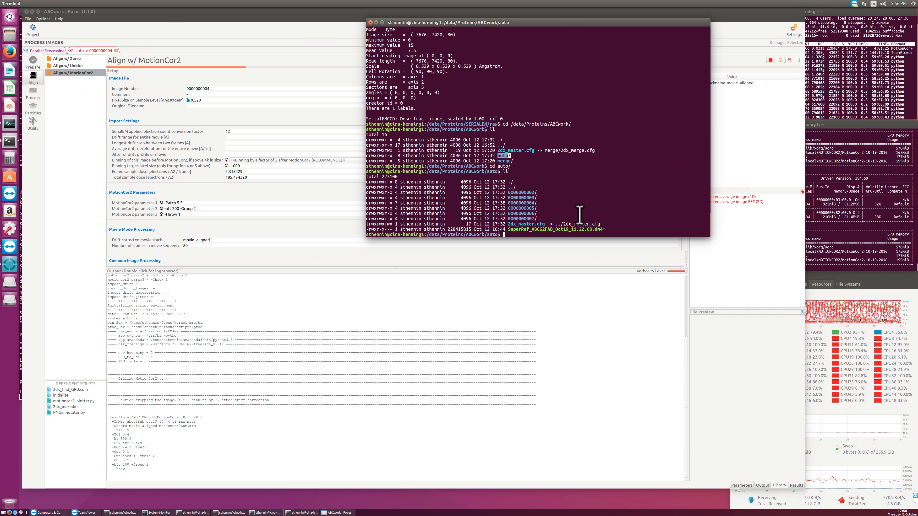
drag(536, 214, 603, 227)
click(539, 211)
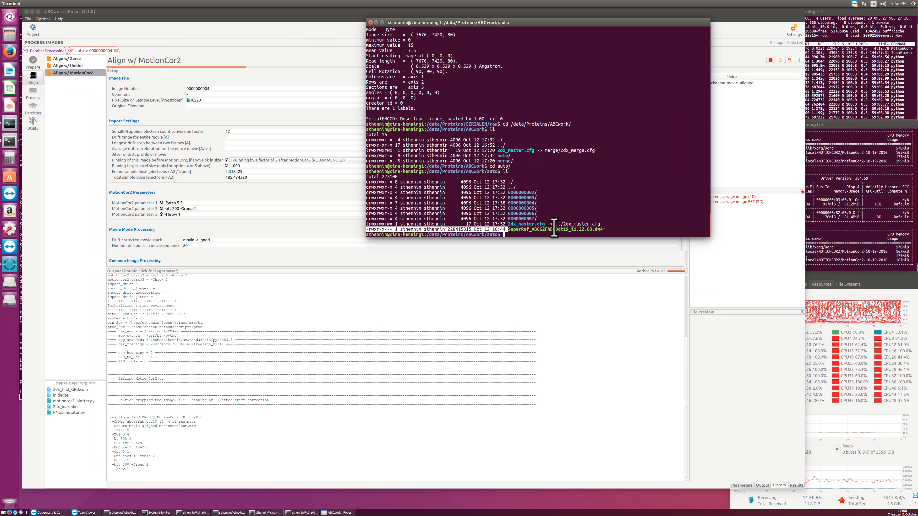
click(529, 213)
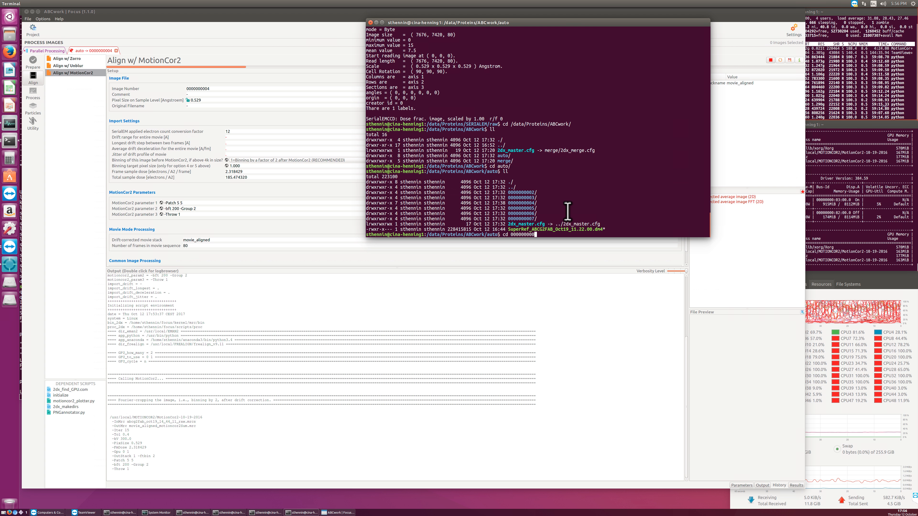
text(4/)
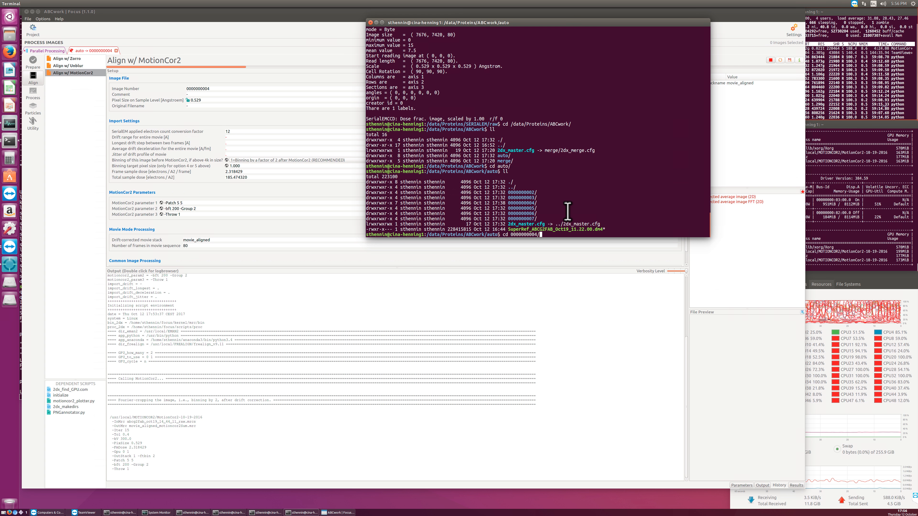
key(Return)
text(ll)
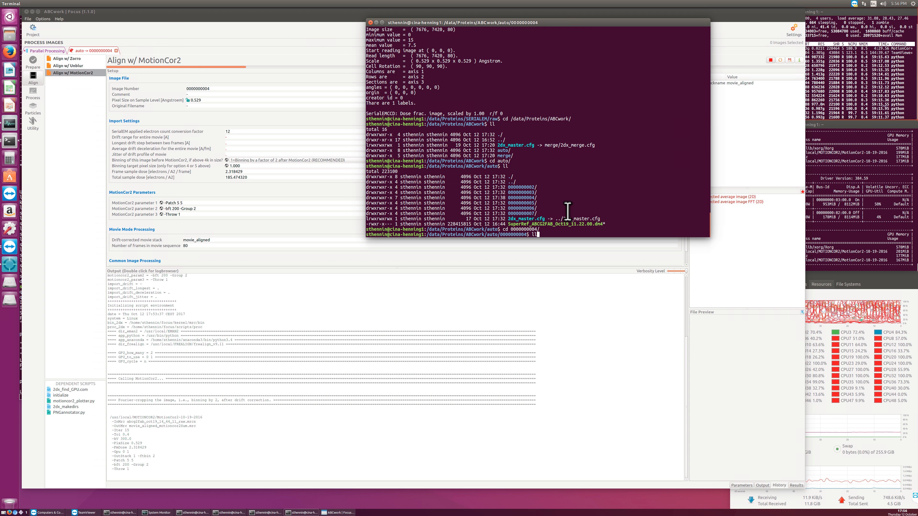
key(Return)
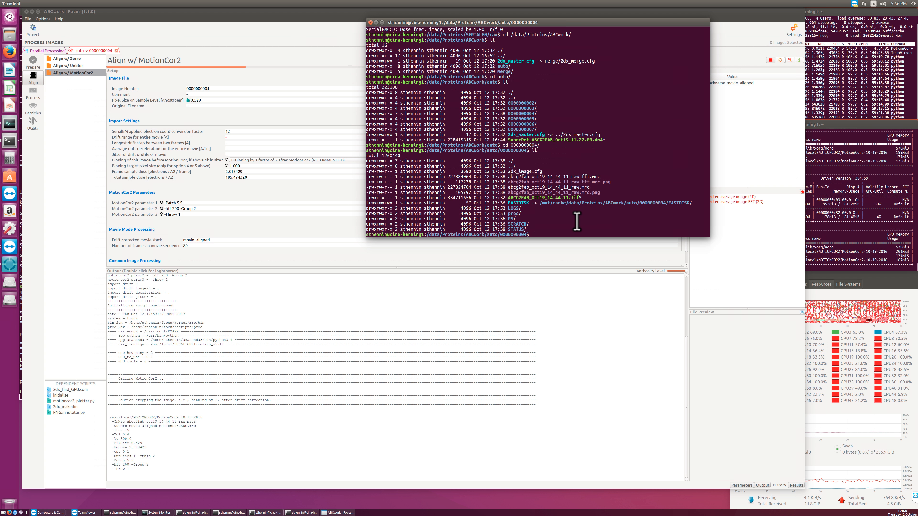
Step: Examine the .tif movie file, the FASTDISK link to /mnt/cache and the LOGS/ folder in the directory listing
drag(584, 198, 508, 198)
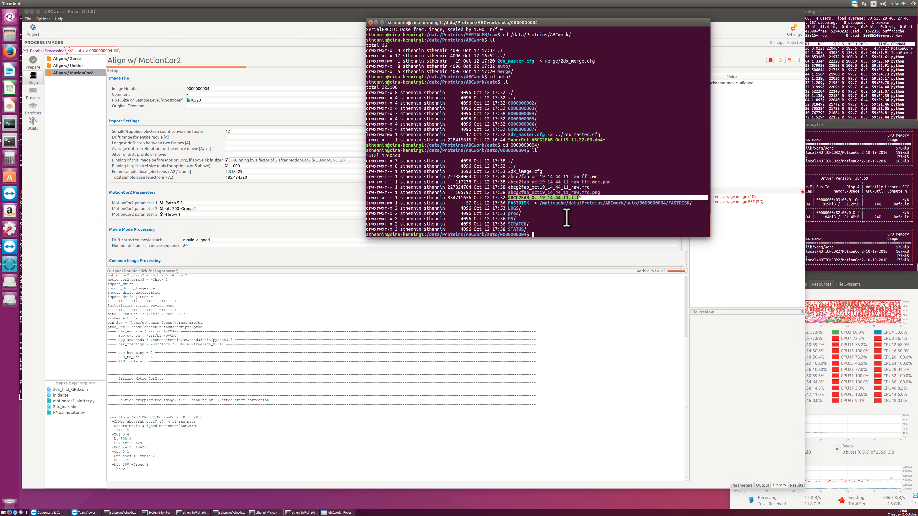
double_click(518, 203)
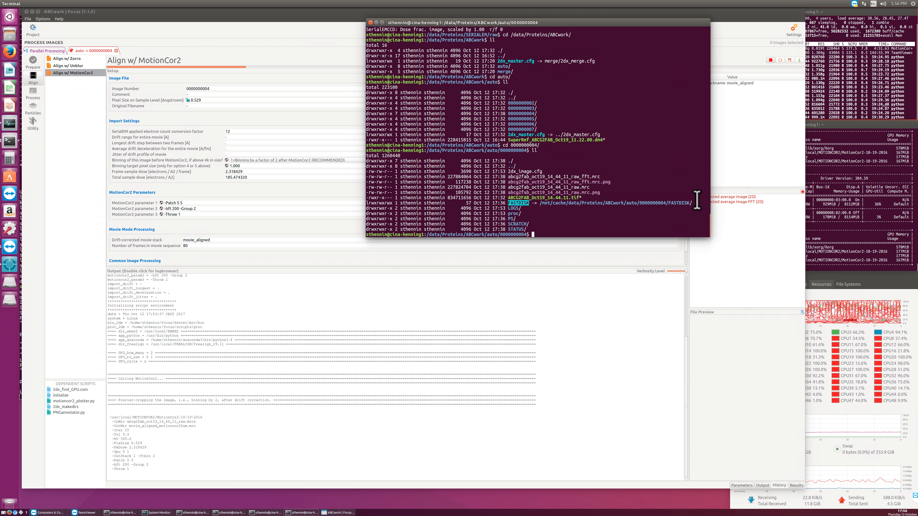
drag(695, 199, 577, 207)
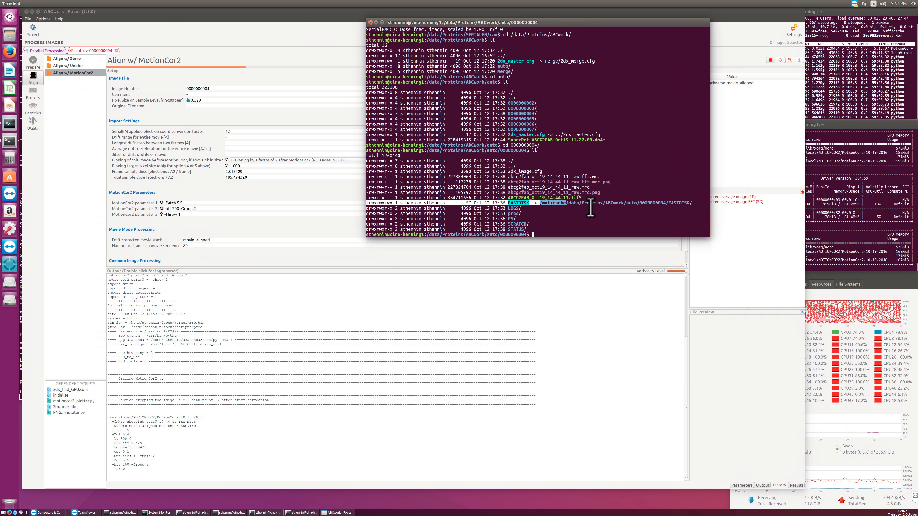
click(515, 212)
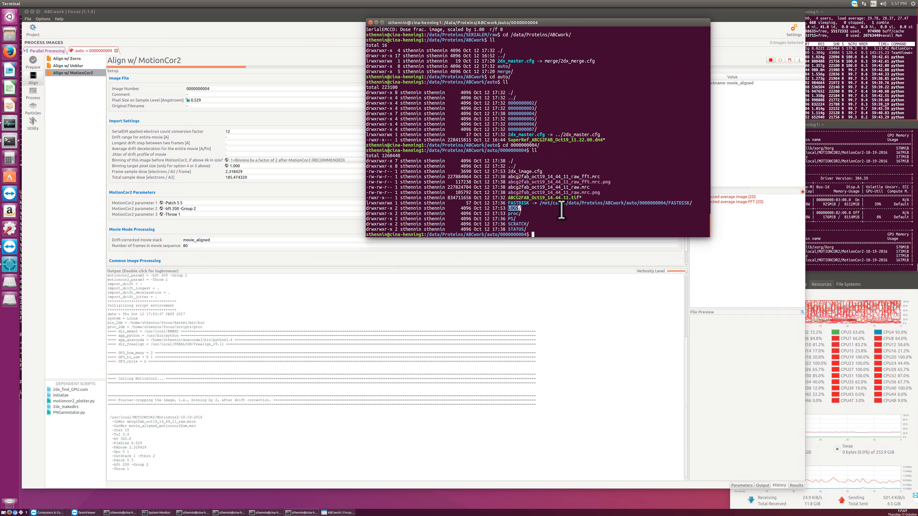
Step: Change into the proc directory and list its contents with ll
double_click(513, 213)
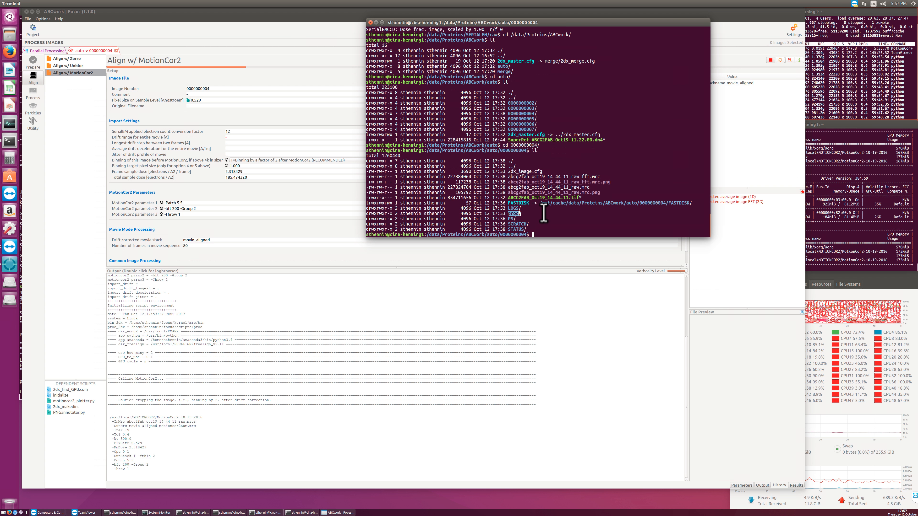
key(Return)
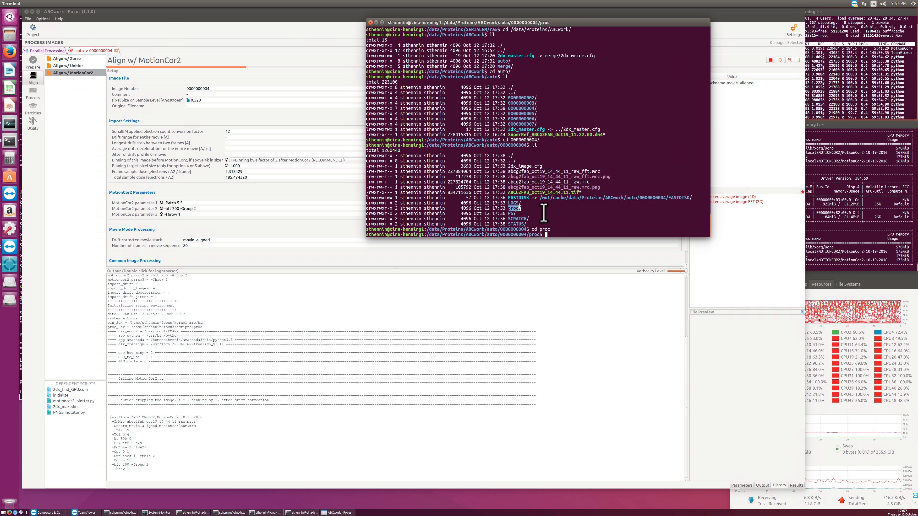
key(Return)
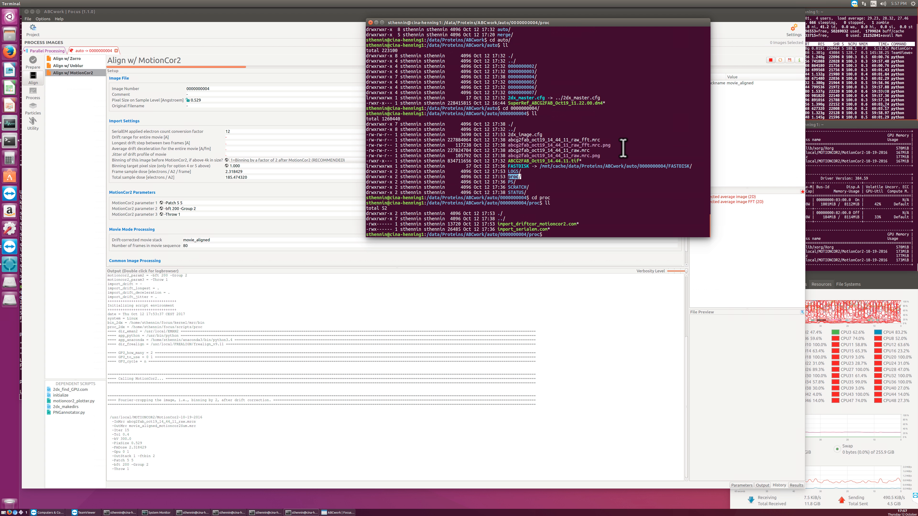
Step: Open the import_serialem.com script in vi and enlarge the terminal window to show more lines
text(vi import_)
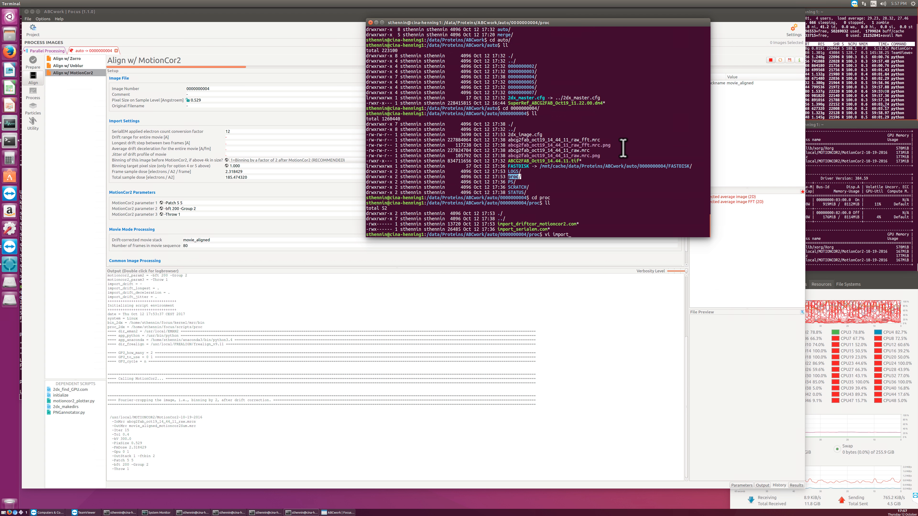
text(serialem.com)
key(Return)
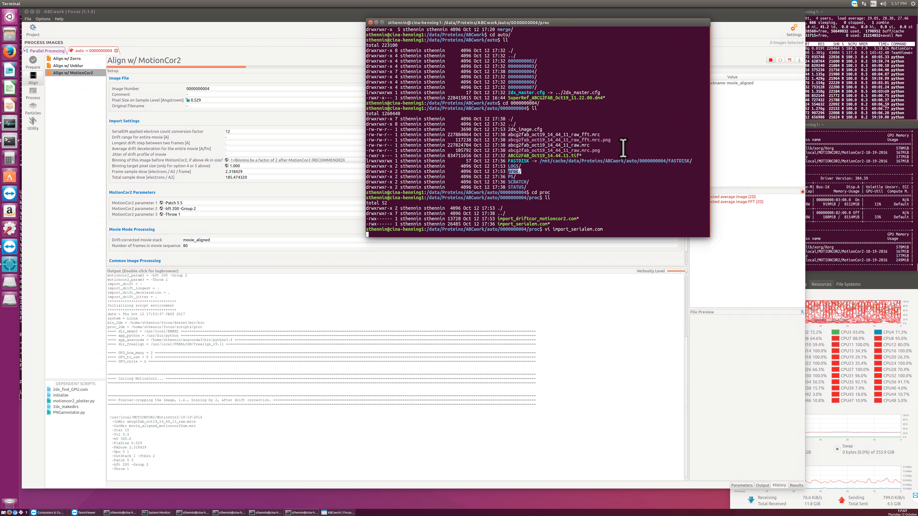
key(Down)
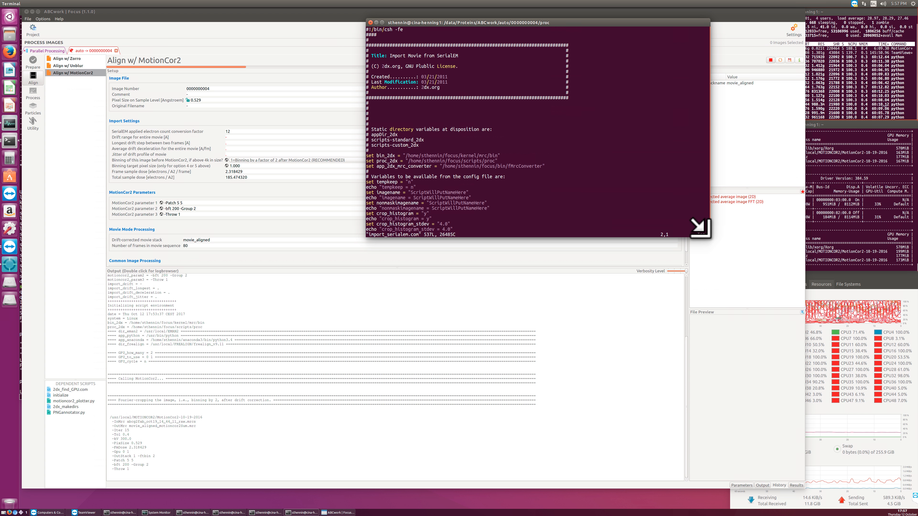
drag(708, 234, 760, 417)
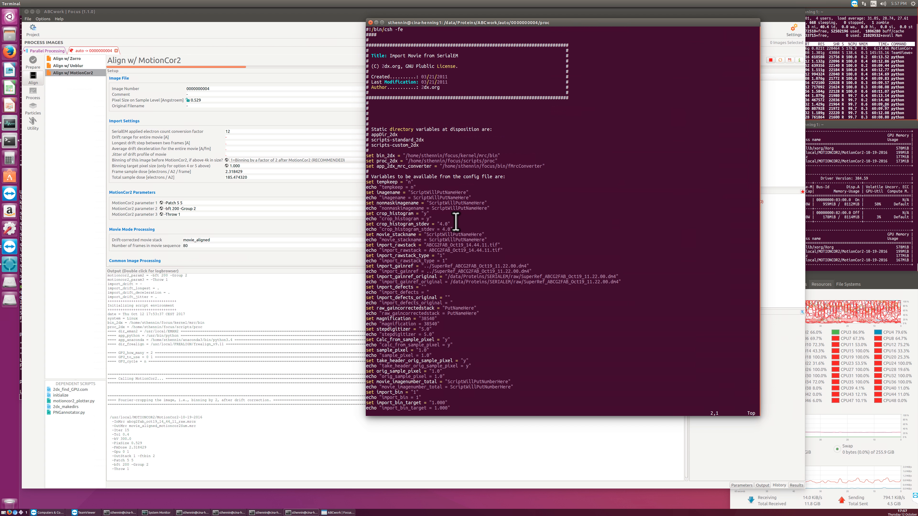
Step: Examine the crop_histogram_stdev setting and the code of import_serialem.com, return to its first line and quit vi
drag(367, 225, 466, 222)
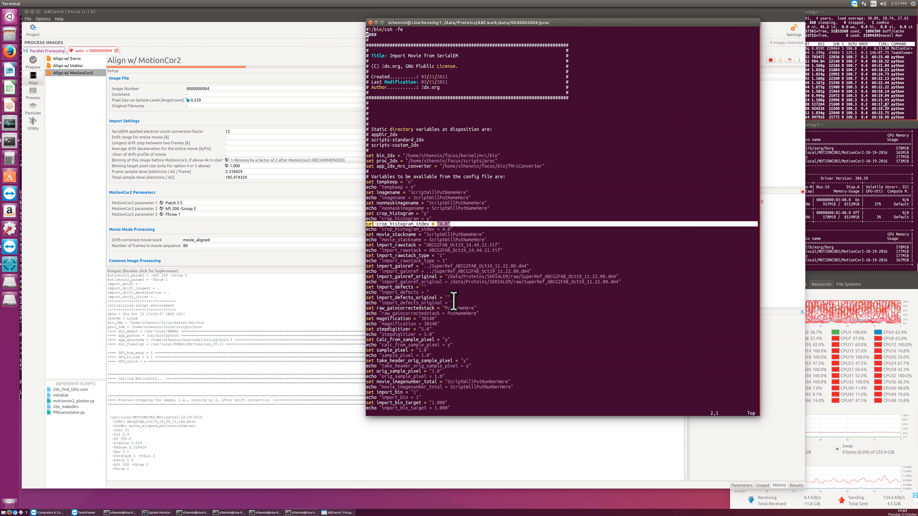
key(Up)
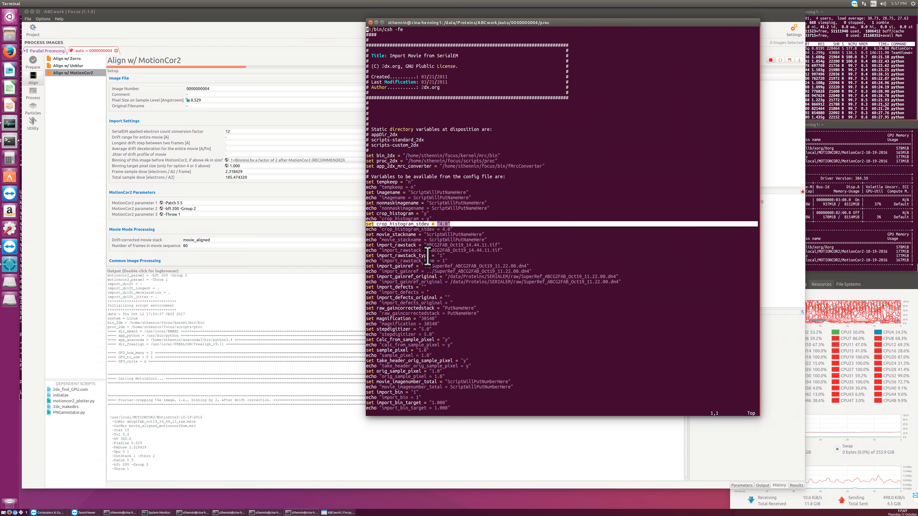
scroll(427, 255, down, 20)
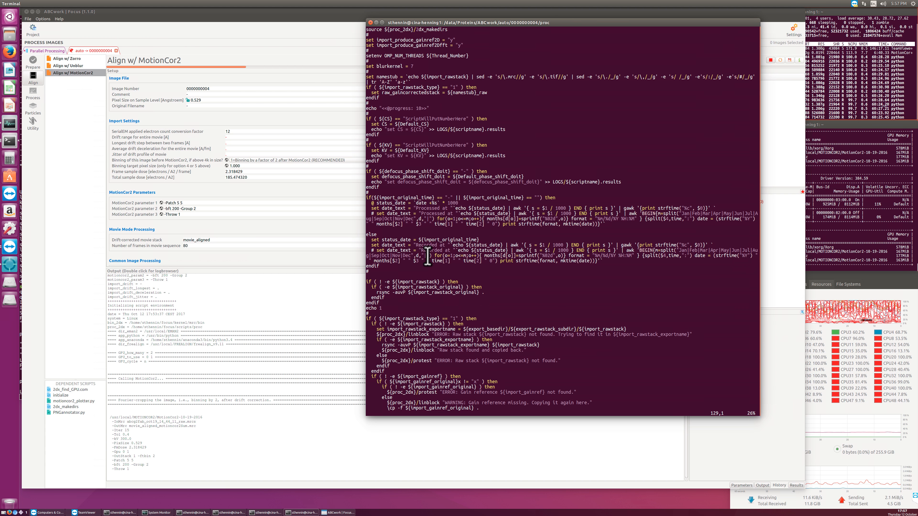
key(g)
key(g)
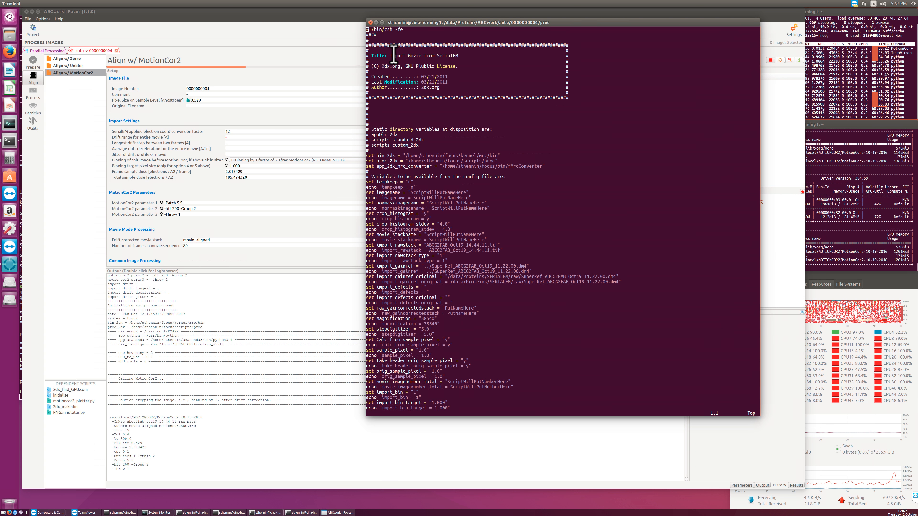
text(:q)
key(Return)
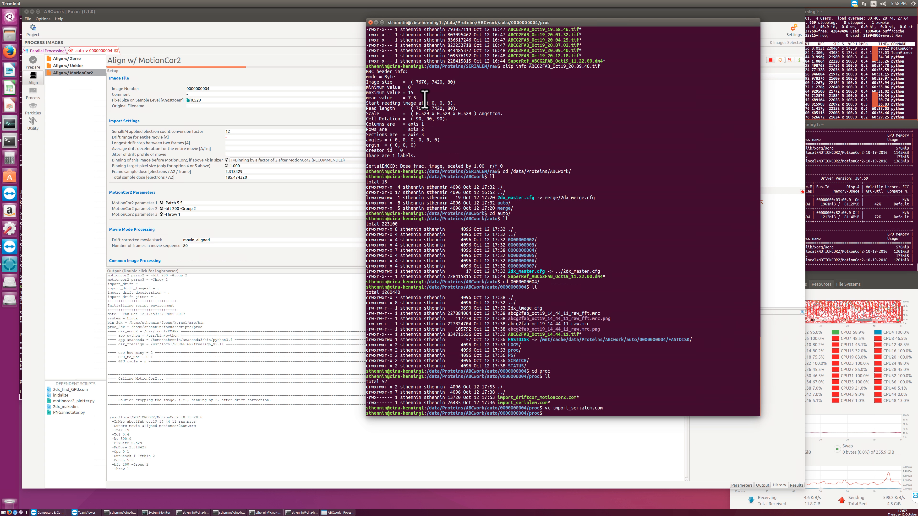
Step: Go back up from proc to the image directory and list its contents with ll
text(cd ../)
key(Return)
text(ll)
key(Return)
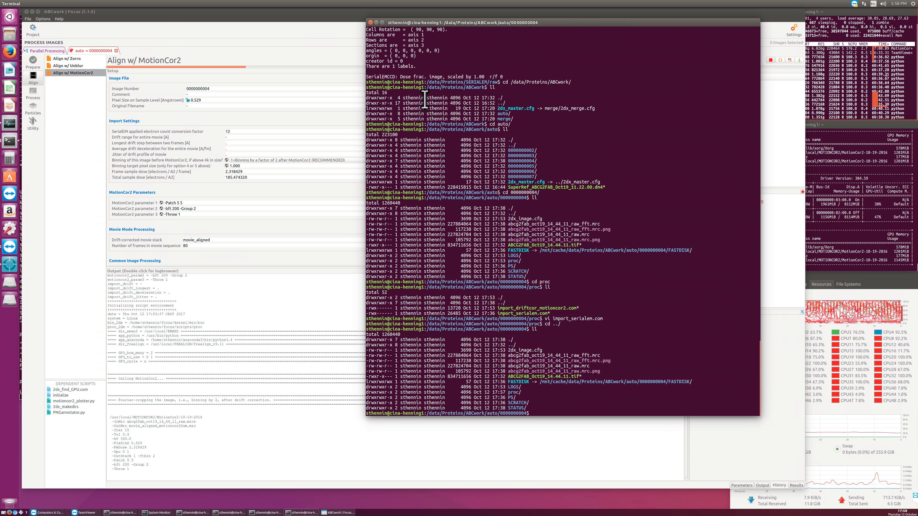
Step: Change into the SCRATCH/ directory and list its contents with ll
text(cd SCRATCH/)
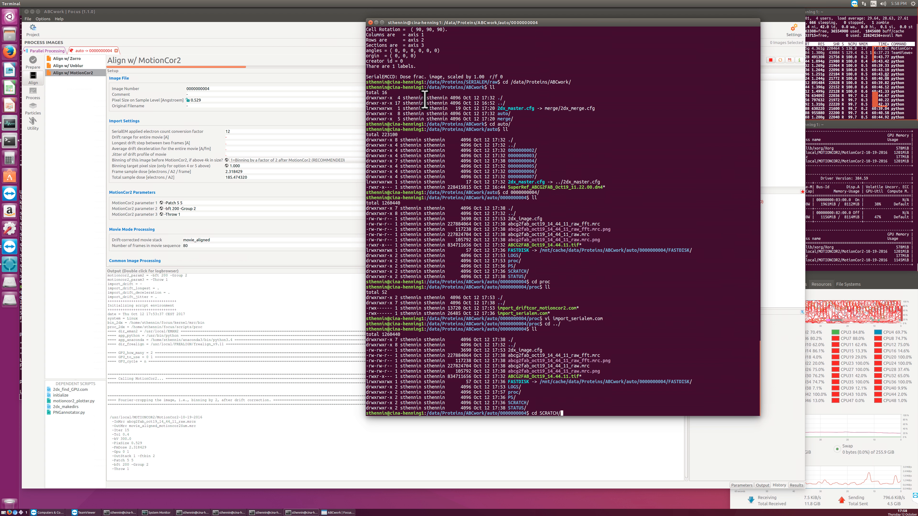
key(Return)
text(ll)
key(Return)
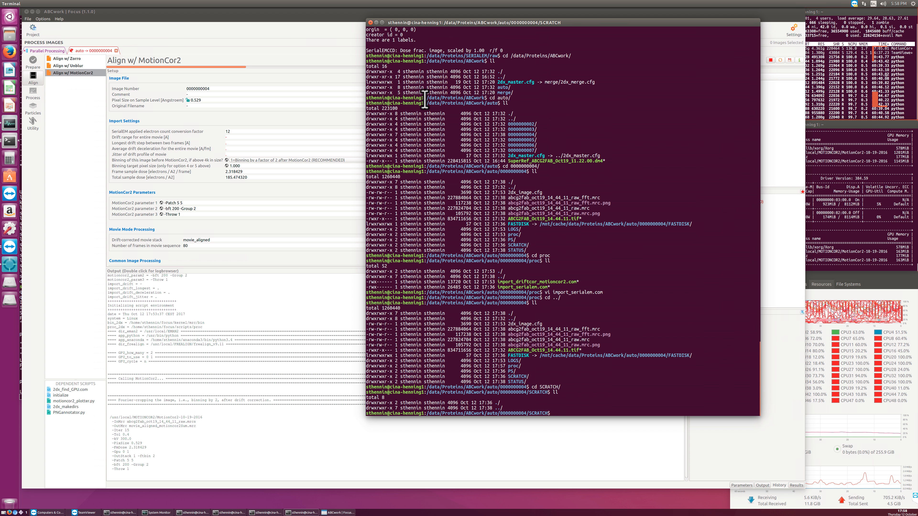
Step: Go back up from SCRATCH to the image directory and list its contents with ll
text(cd ../)
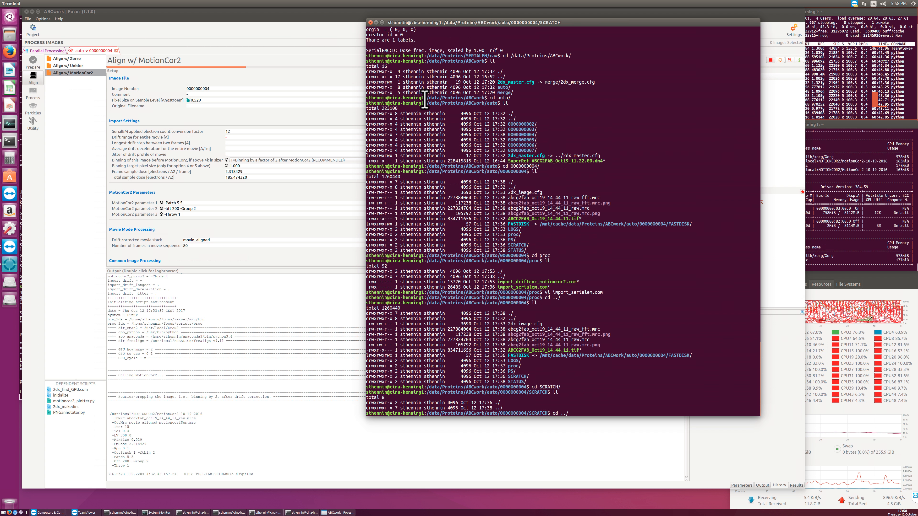
text(l)
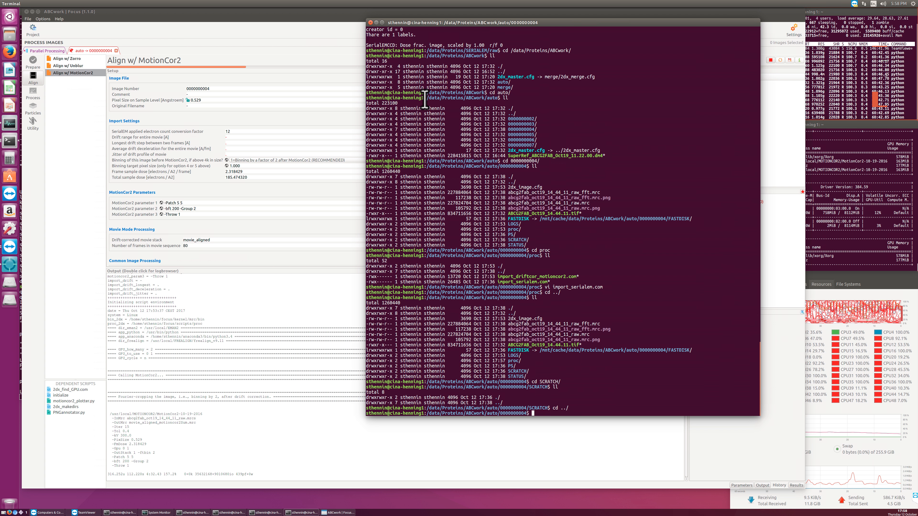
key(Return)
text(ll)
key(Return)
Step: Change into the STATUS/ directory and list its contents with ll
text(cd ST)
key(Tab)
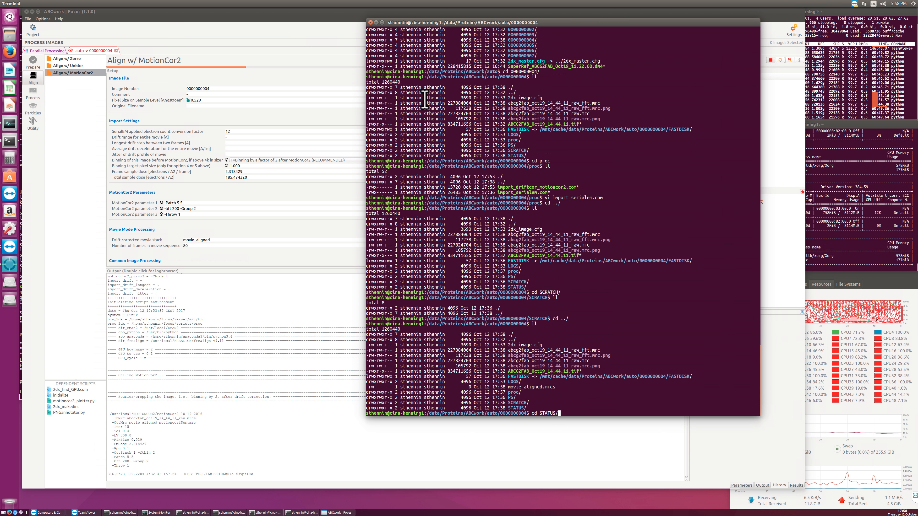
key(Return)
text(ll)
key(Return)
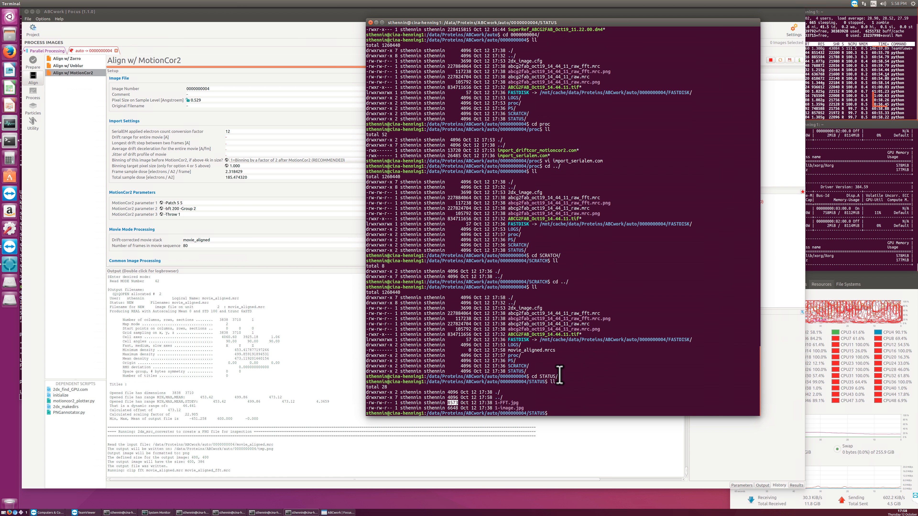
Step: Change to the neighbouring ../LOGS/ directory and list its contents with ll
text(cd )
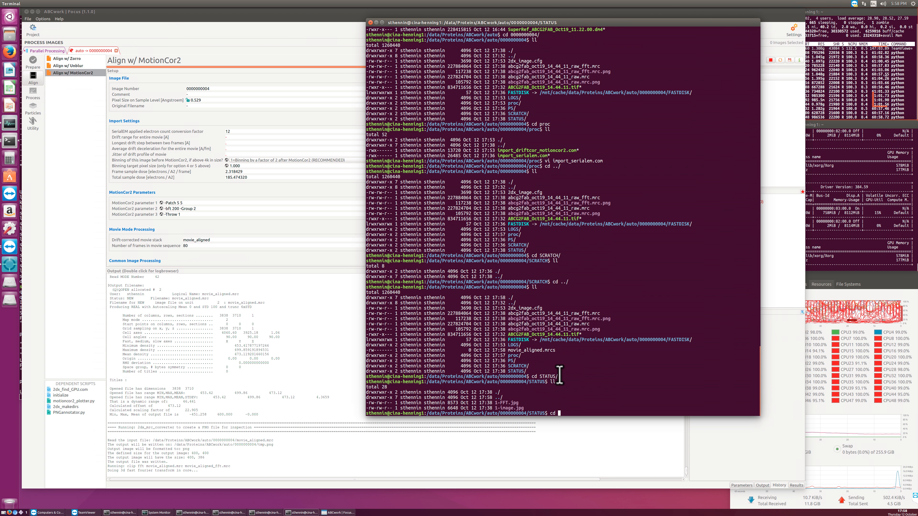
text(../LOGS/)
key(Return)
text(ll)
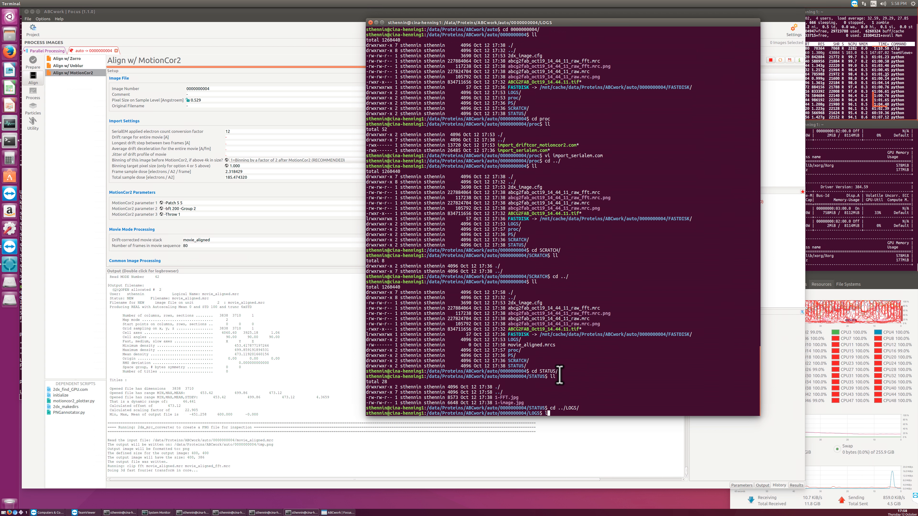
key(Return)
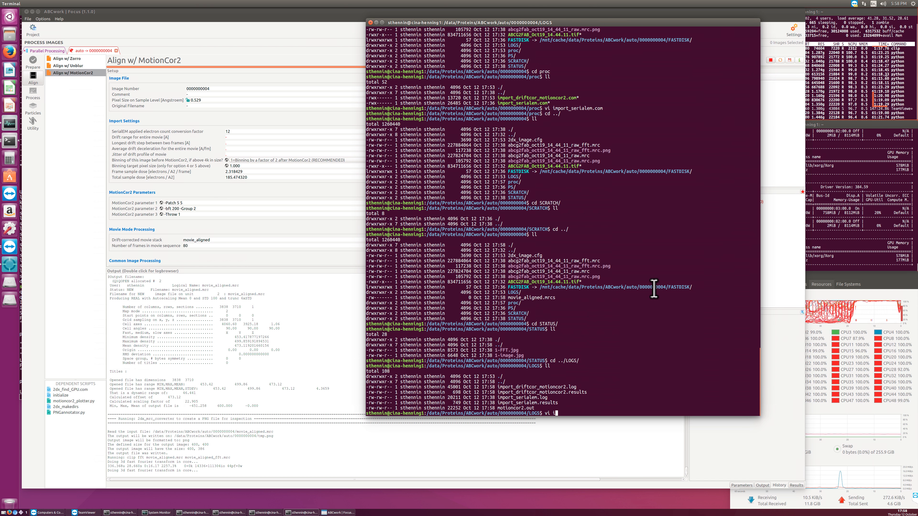
Step: Open import_serialem.results in vi and examine the parameters recorded at the start of the file
text(import_)
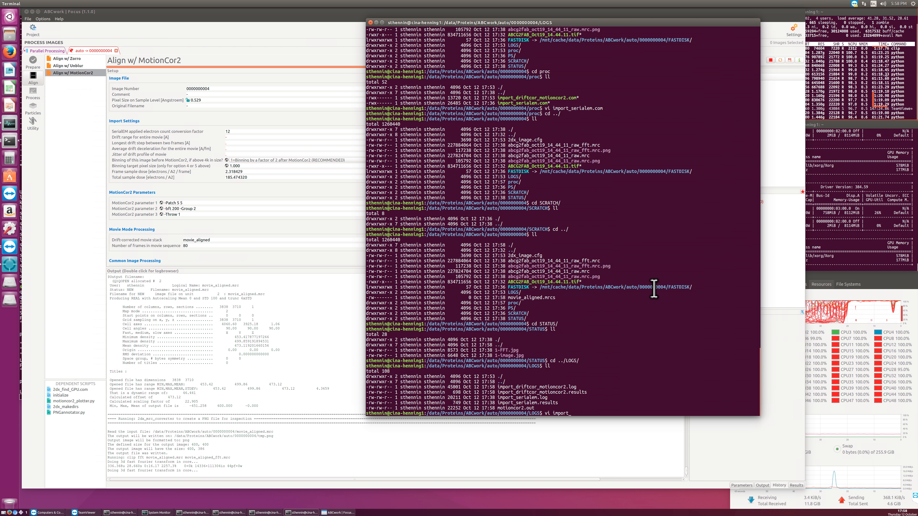
text(se)
key(Tab)
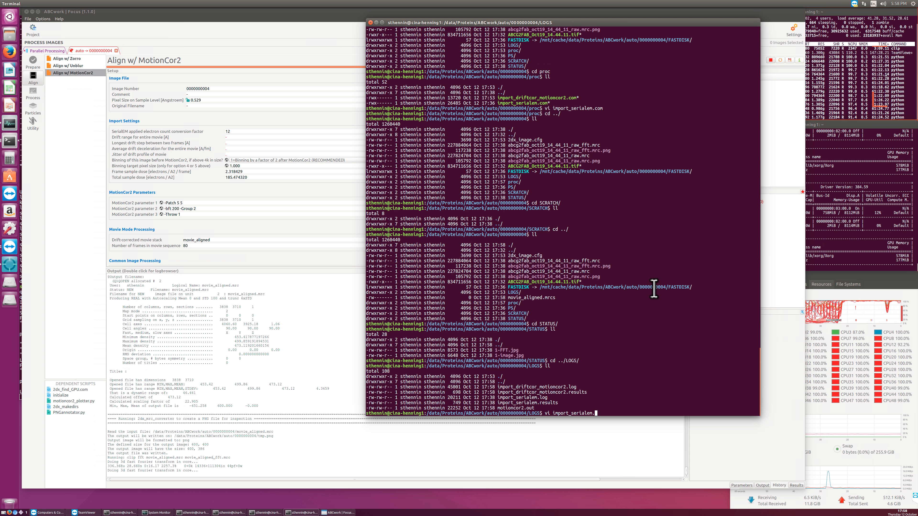
text(r)
key(Tab)
key(Return)
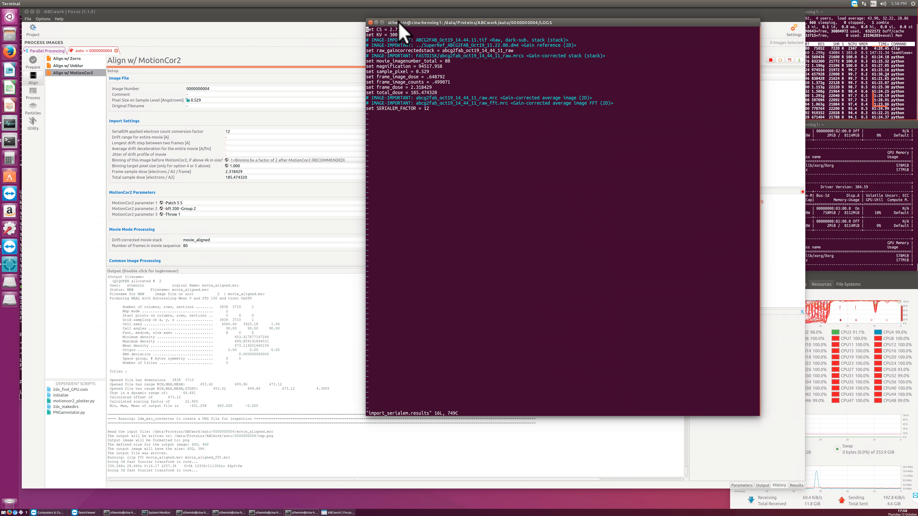
triple_click(397, 28)
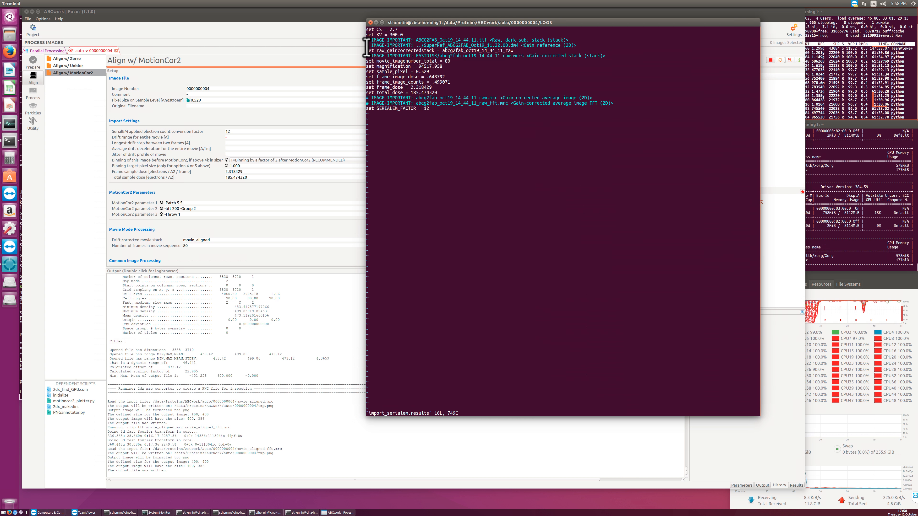
Step: Quit vi to close import_serialem.results and list the LOGS directory again with ll
triple_click(369, 40)
click(492, 160)
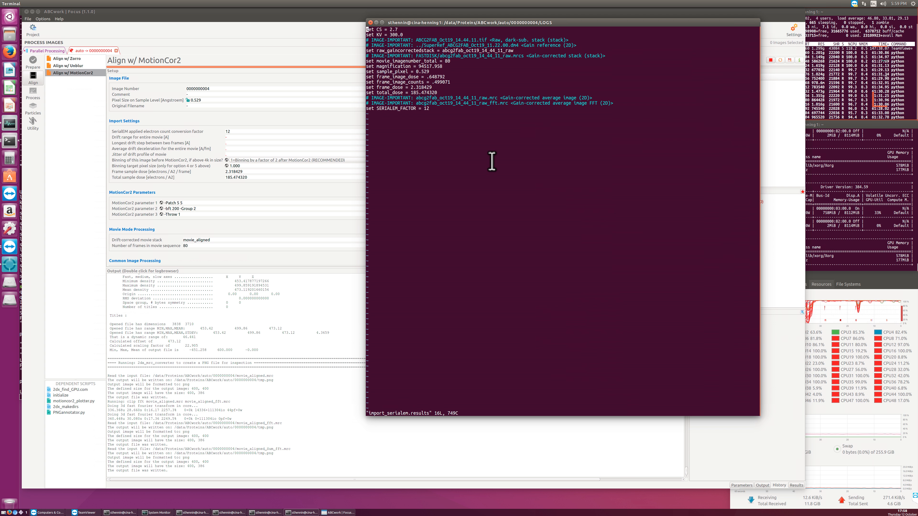
text(:q)
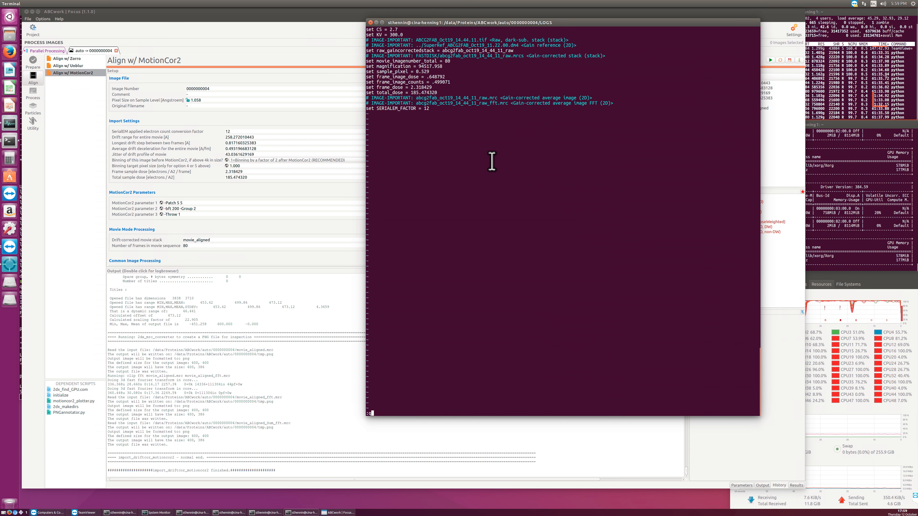
key(Return)
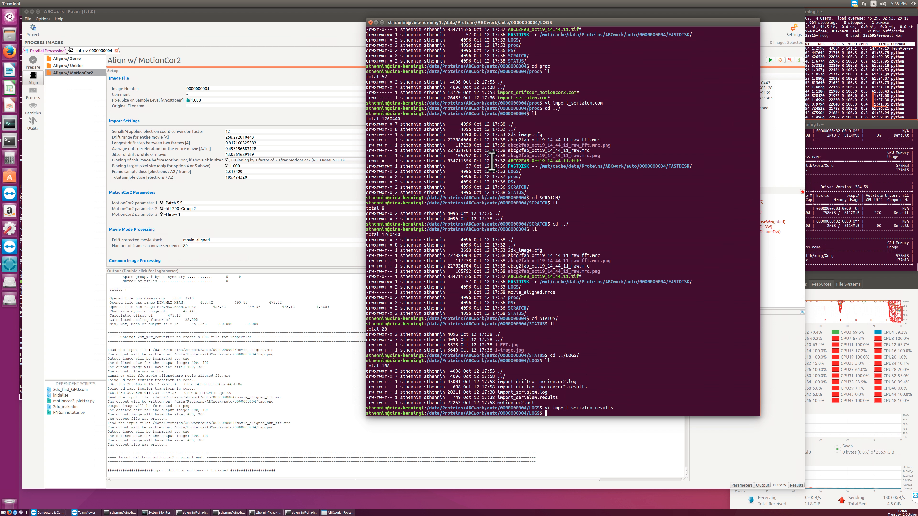
text(ll)
key(Return)
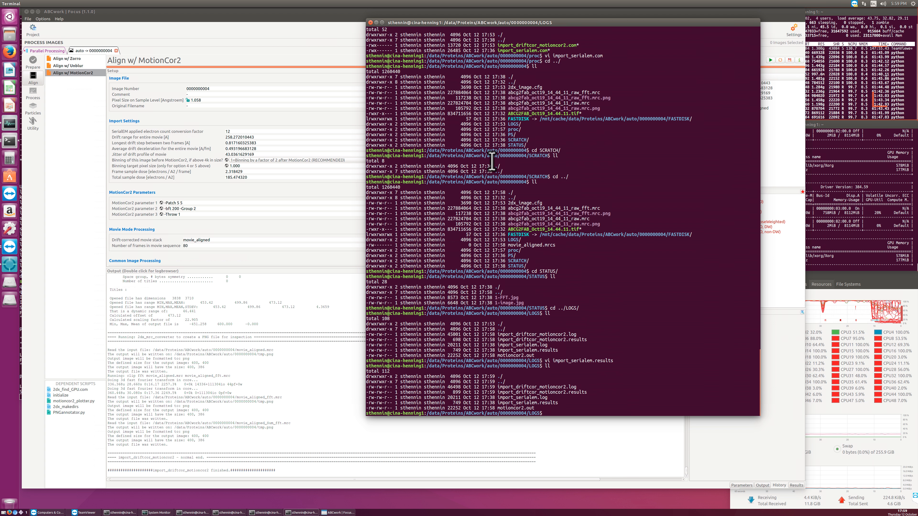
Step: Open import_driftcor_motioncor2.results from the LOGS directory in vi
text(import_)
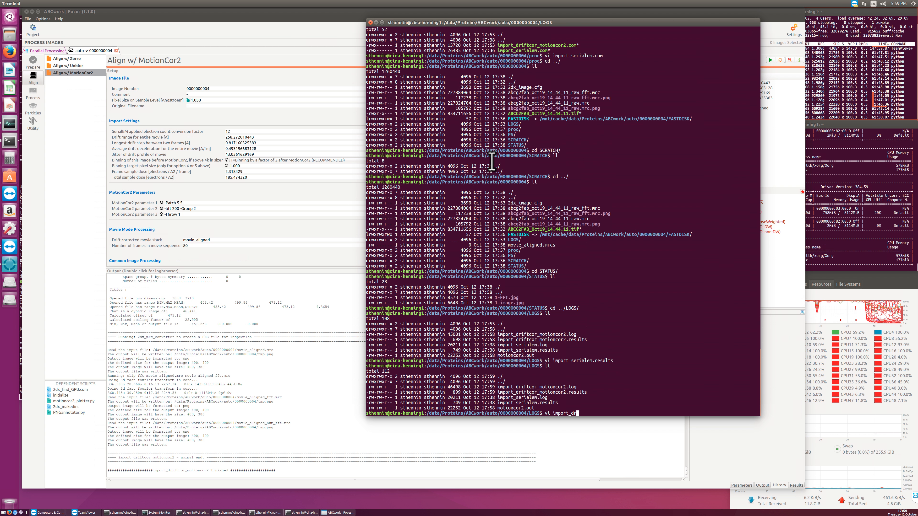
text(dr)
key(Tab)
text(re)
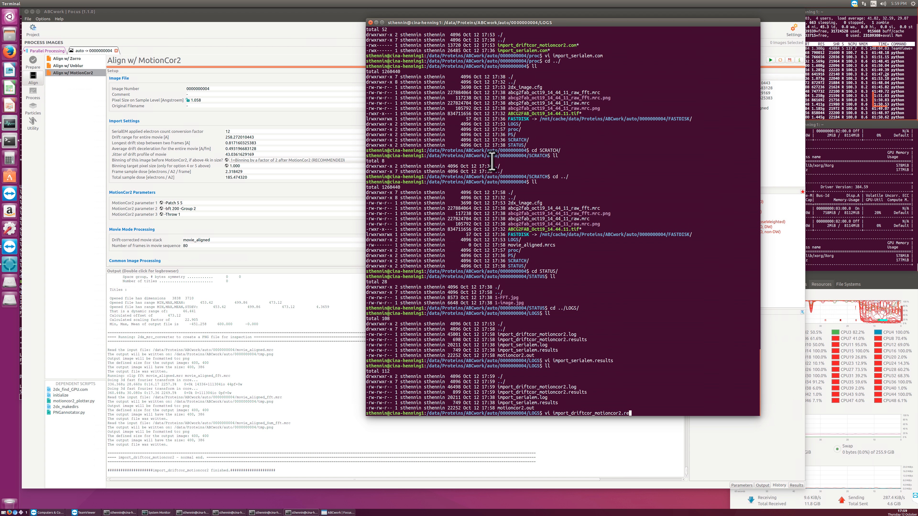
key(Return)
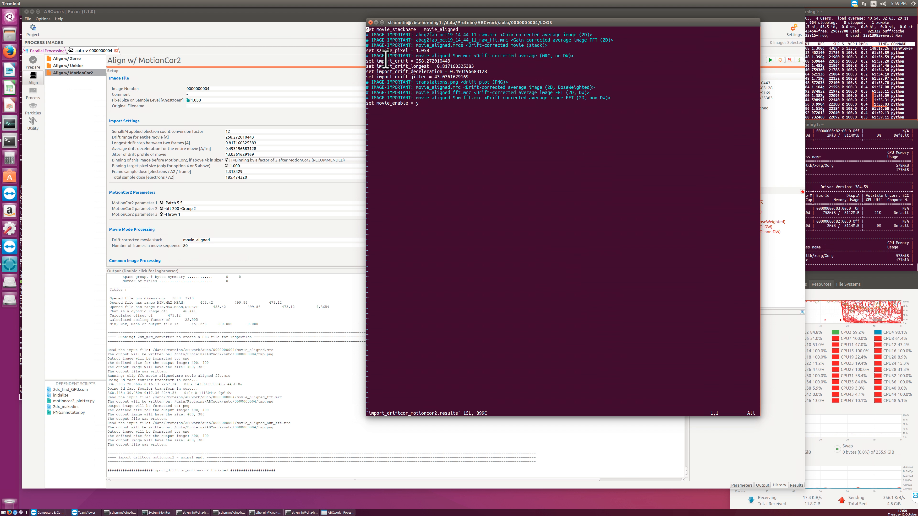
Step: Examine the import_drift, import_drift_deceleration and sample_pixel entries in the results file and quit vi
drag(375, 61, 462, 61)
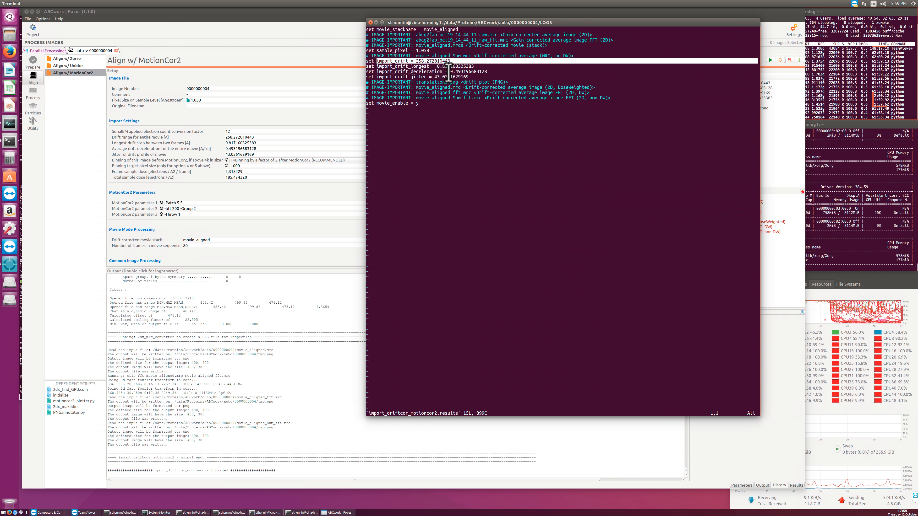
drag(449, 73, 490, 72)
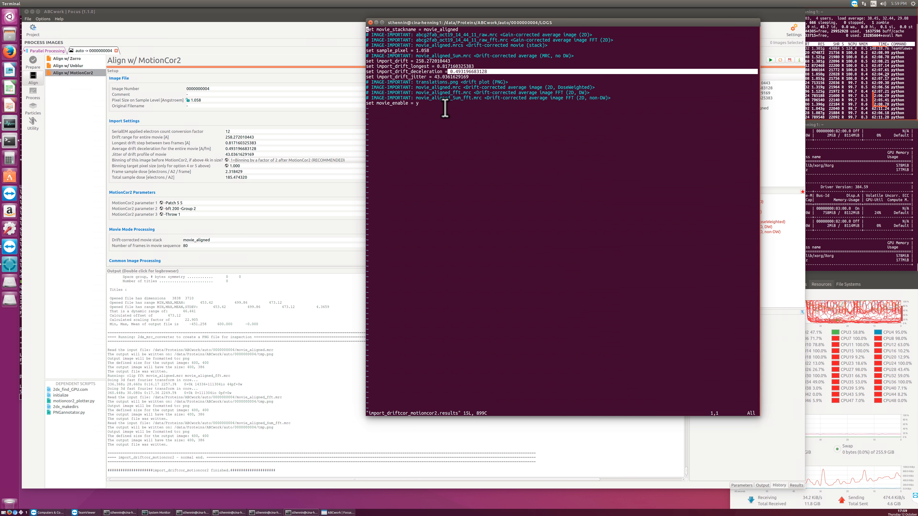
drag(436, 52, 362, 50)
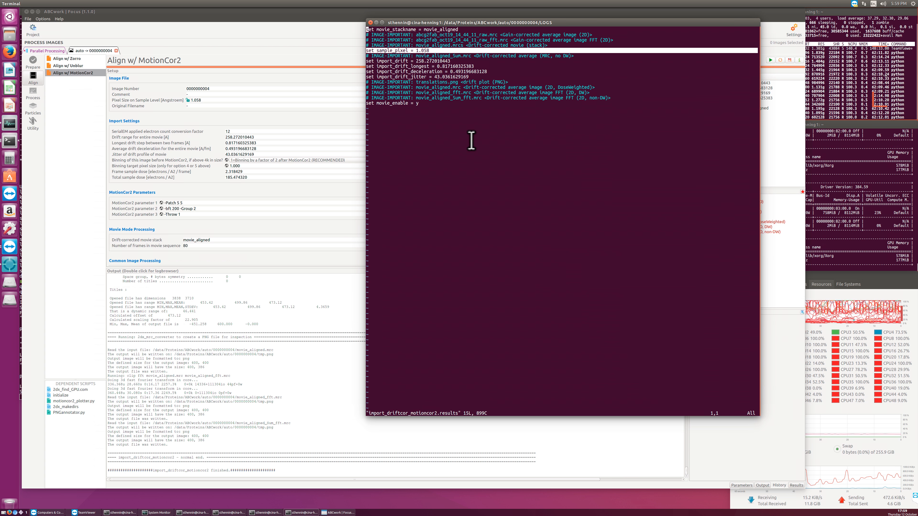
text(:q)
key(Return)
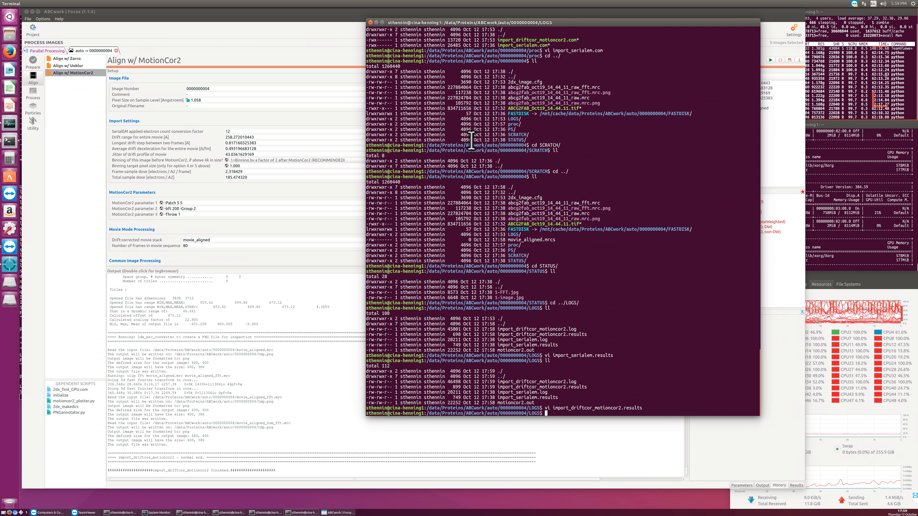
Step: Open import_driftcor_motioncor2.log in vi and examine the script parameters listed at its beginning
text(vi)
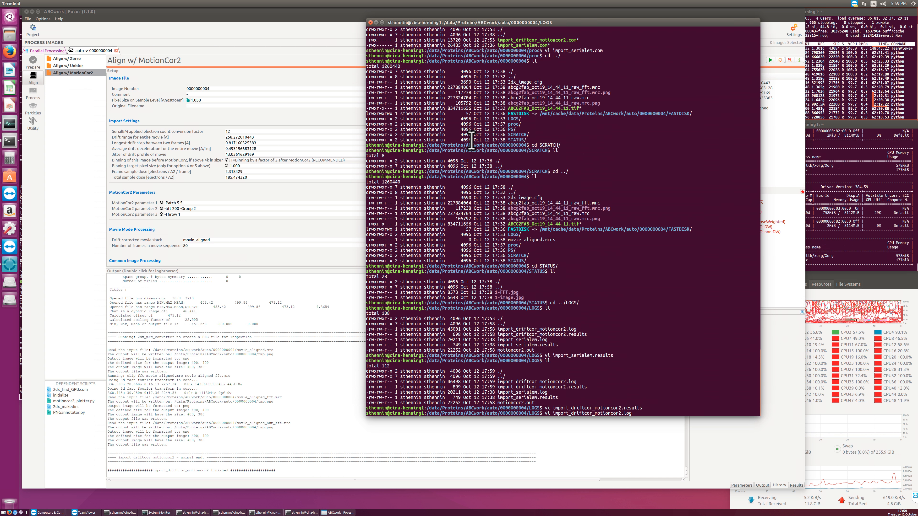
key(Return)
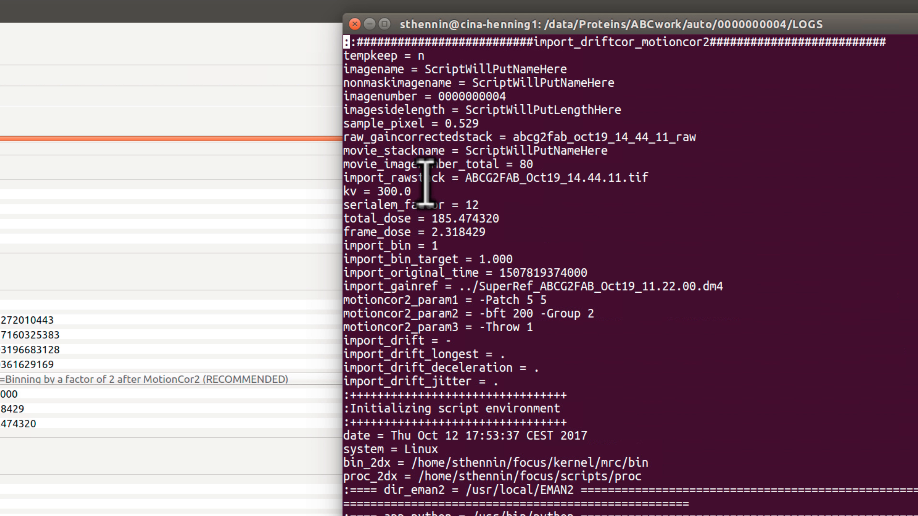
drag(372, 163, 419, 266)
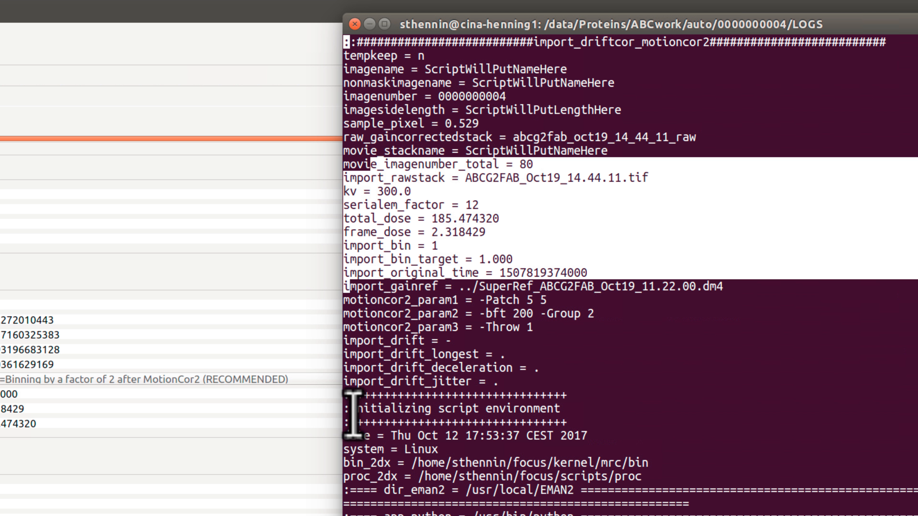
click(338, 405)
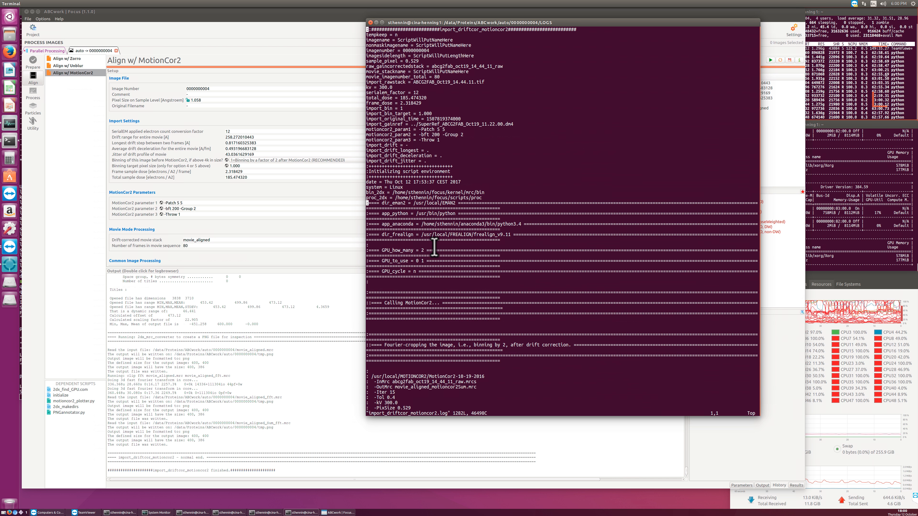
Step: Read through the log's MotionCor2 command, frame shifts and patch alignment iterations, and quit vi
scroll(440, 226, down, 2)
scroll(439, 226, down, 15)
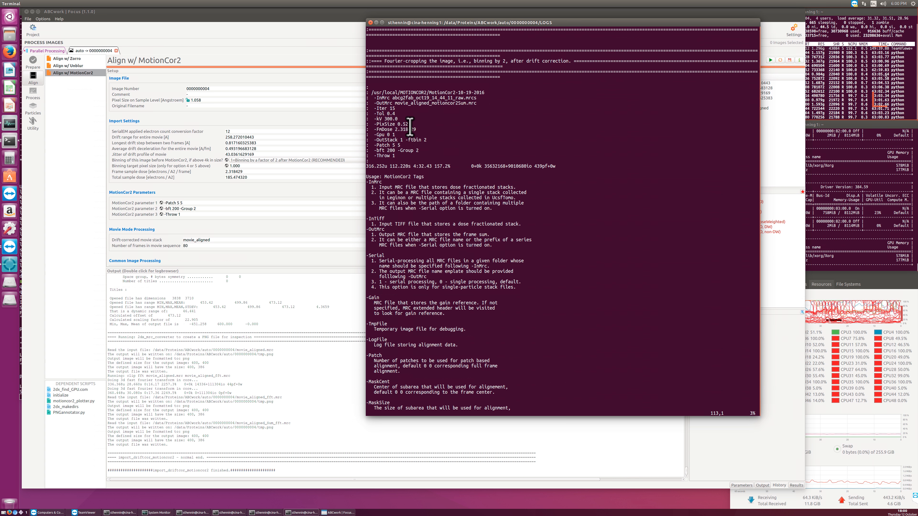
scroll(408, 128, down, 13)
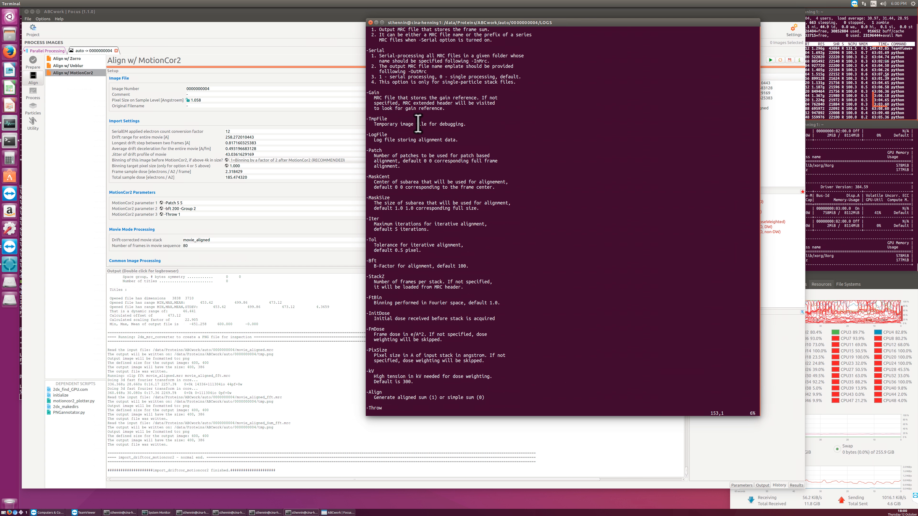
scroll(405, 121, down, 20)
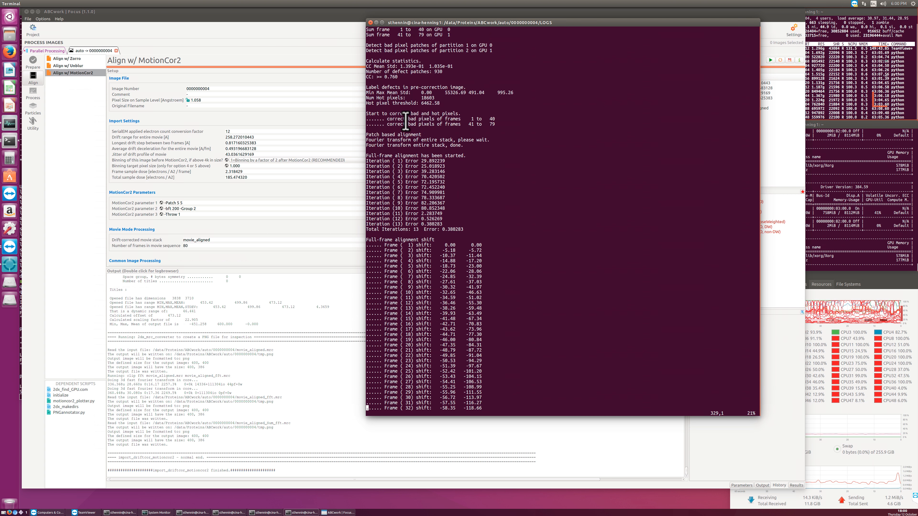
scroll(405, 120, down, 20)
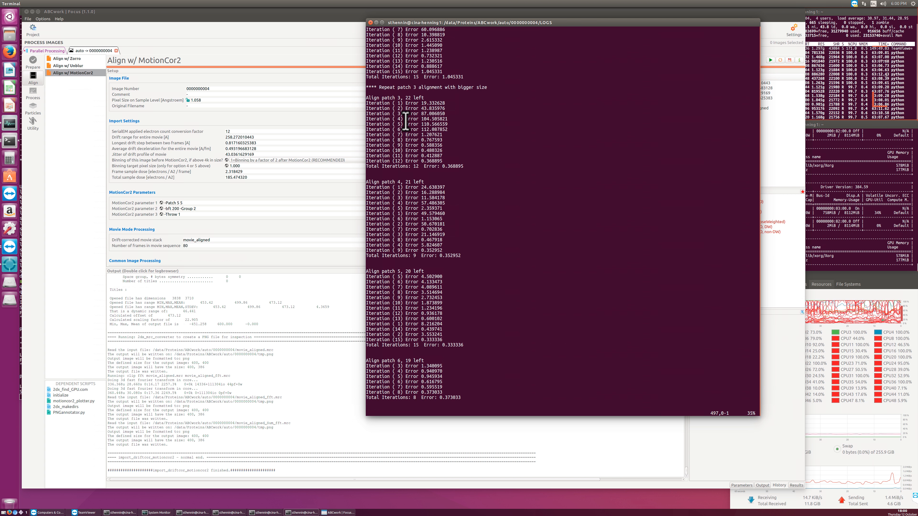
scroll(406, 120, down, 19)
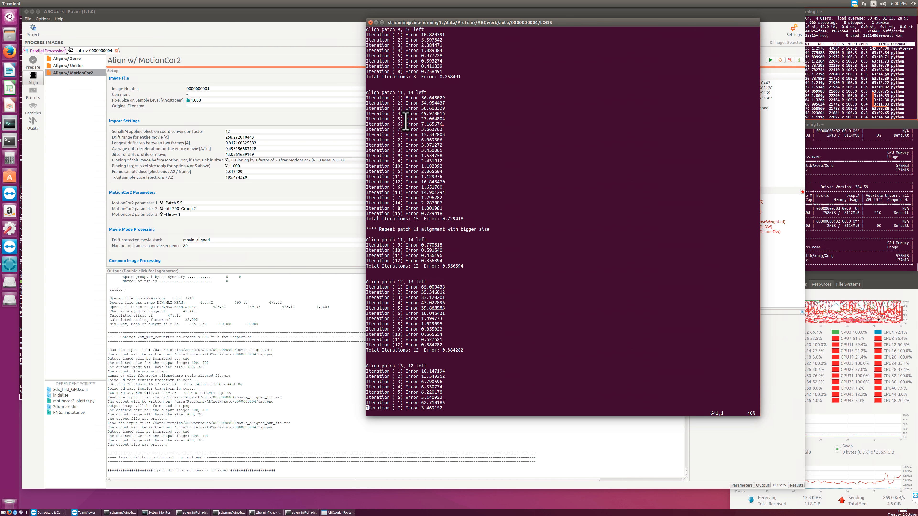
key(Return)
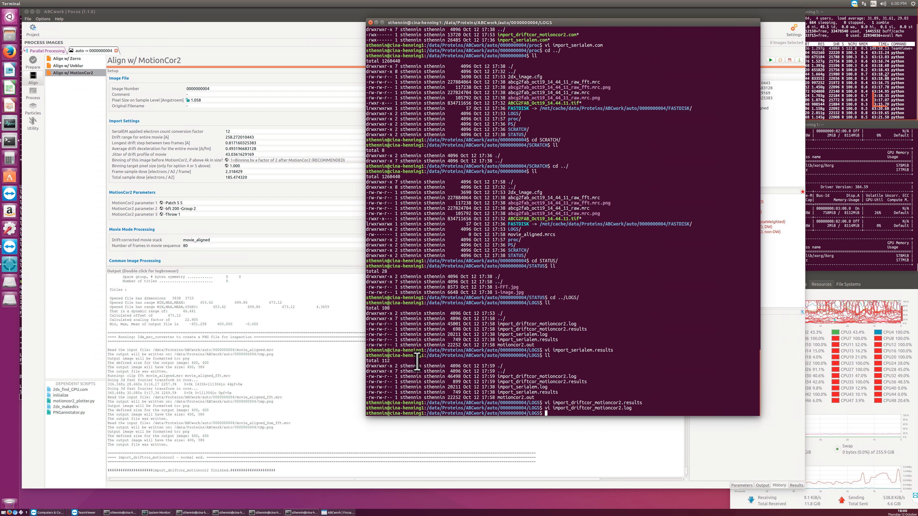
Step: Switch back to Focus and lower the verbosity level of the MotionCor2 script output
click(312, 380)
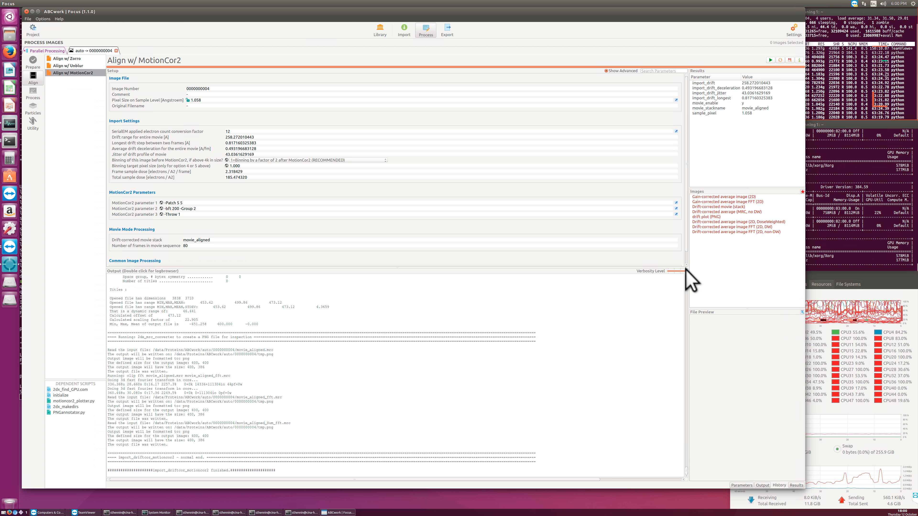
drag(685, 271, 674, 271)
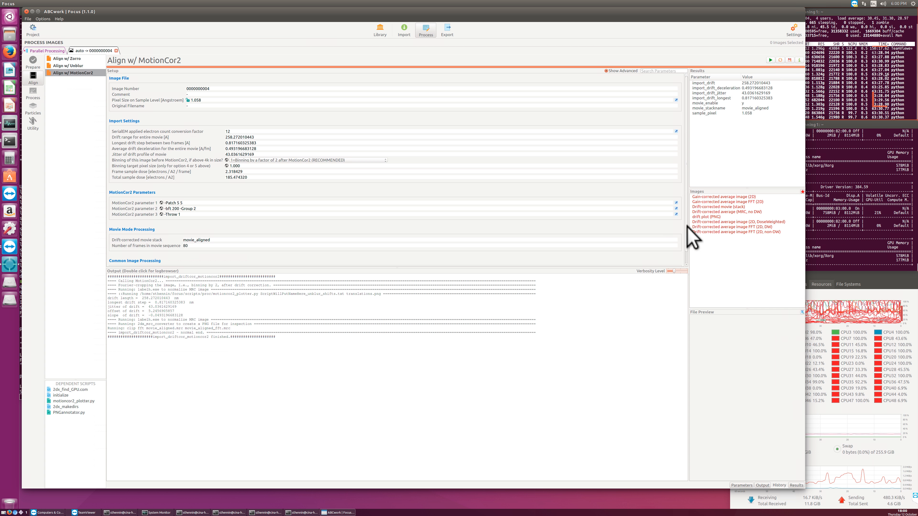
Step: Preview the gain-corrected average and its FFT, the drift-corrected movie stack, the non-DW and dose-weighted averages, and the drift plot
click(728, 197)
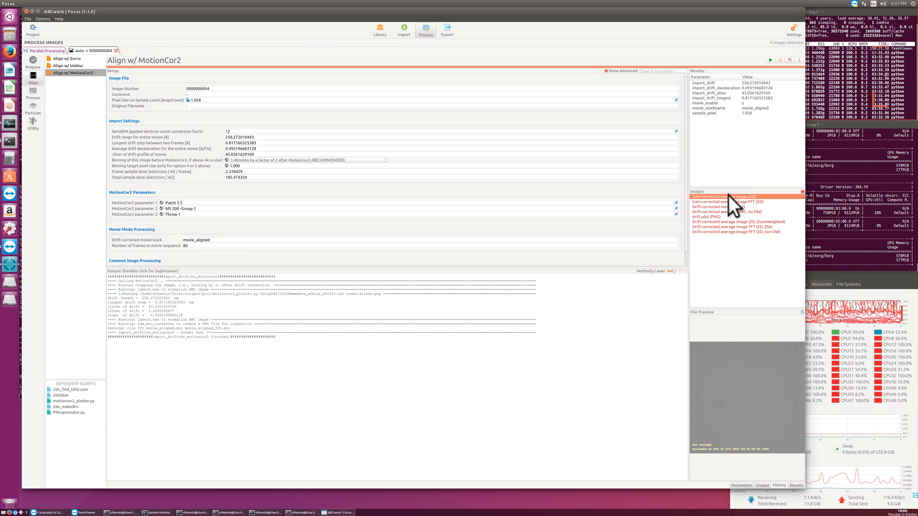
click(729, 202)
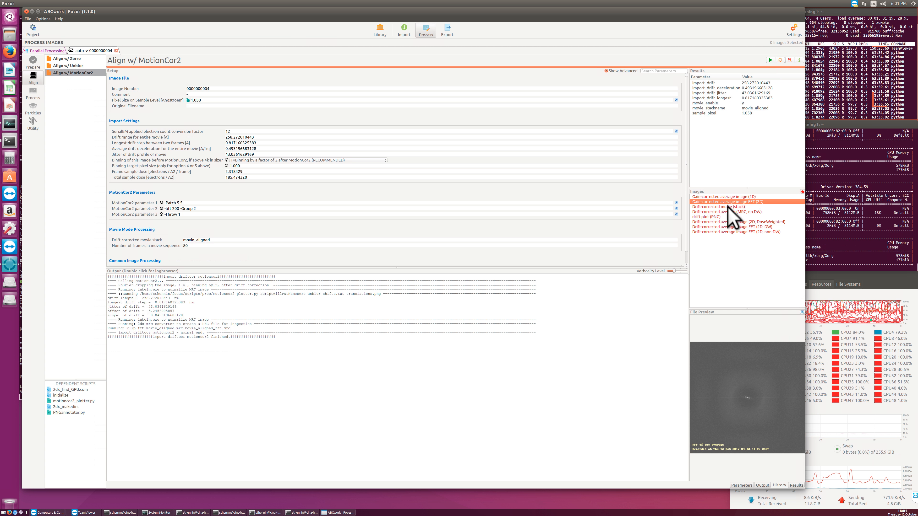
click(729, 207)
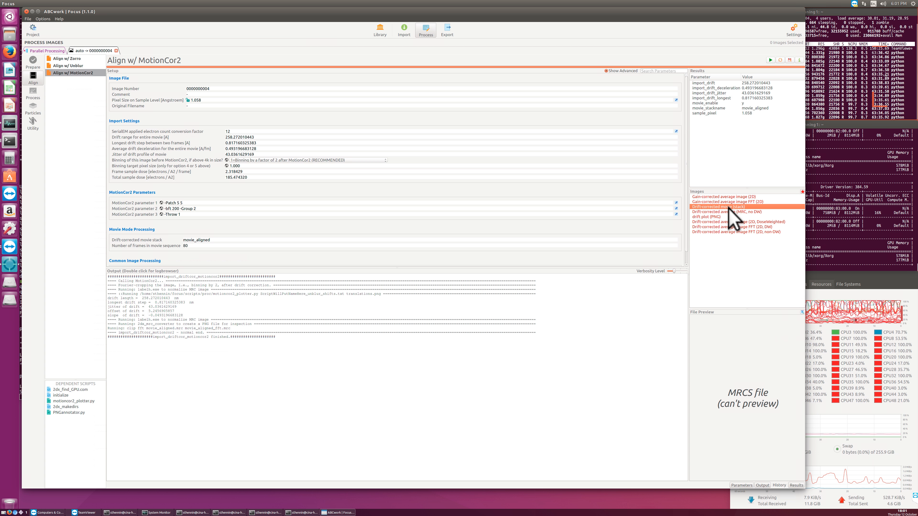
click(736, 212)
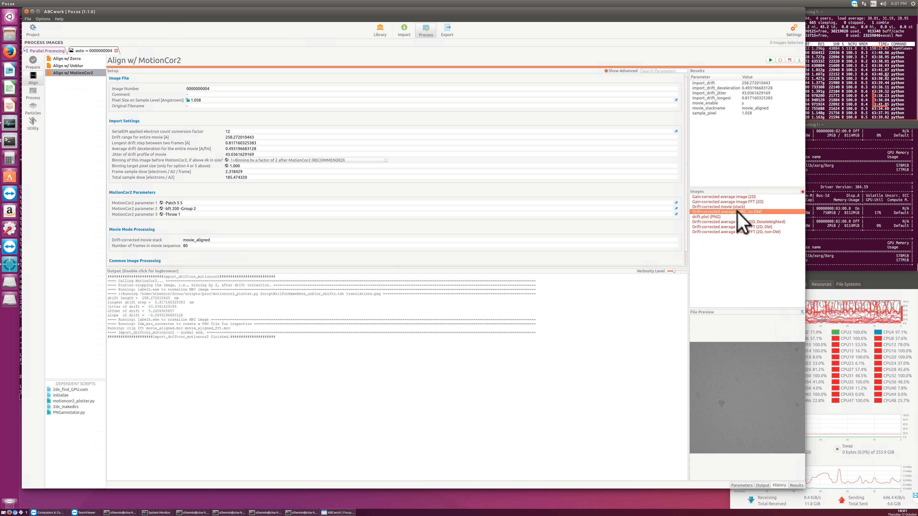
click(780, 222)
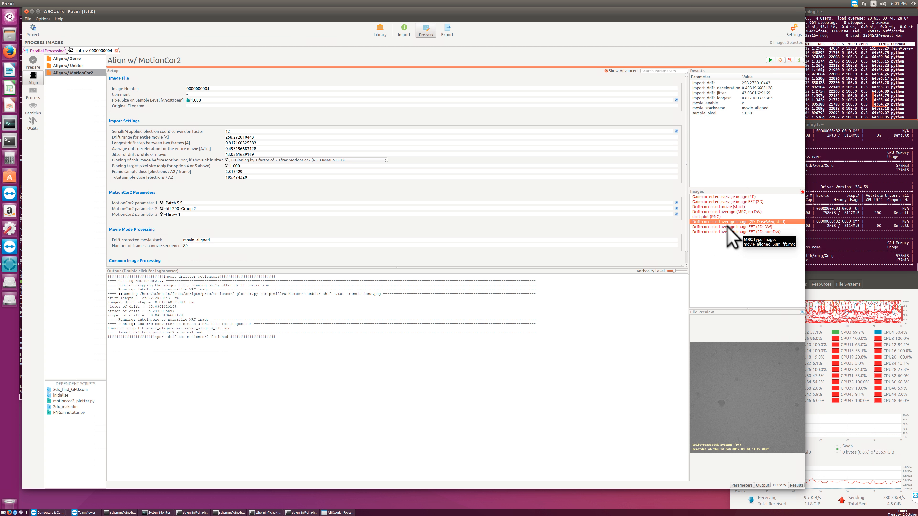
click(708, 217)
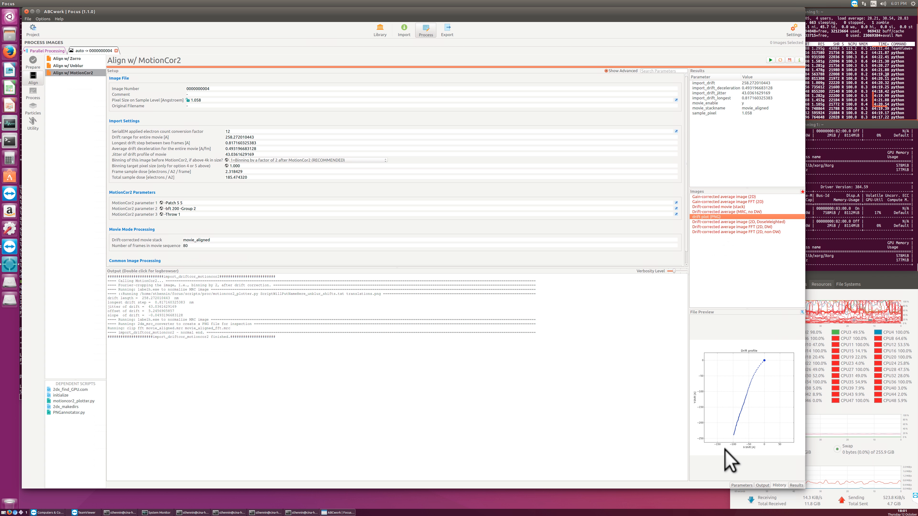
click(380, 32)
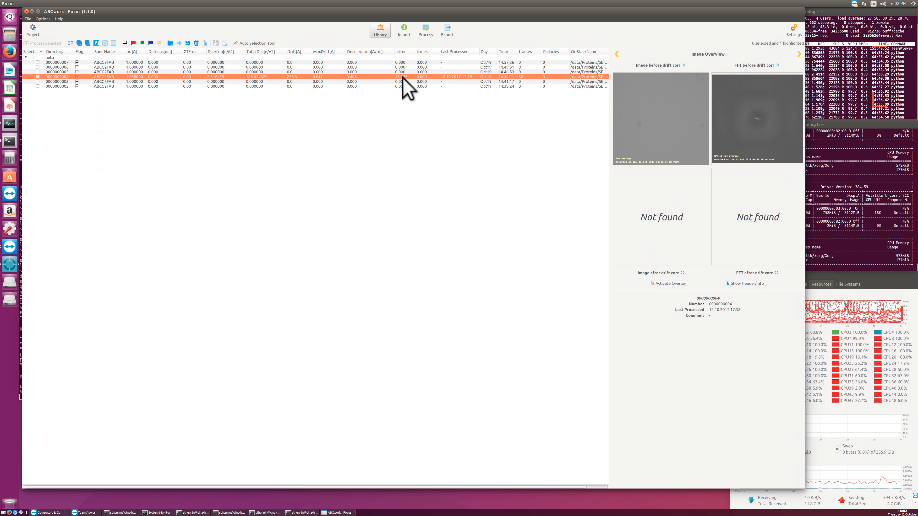
click(427, 29)
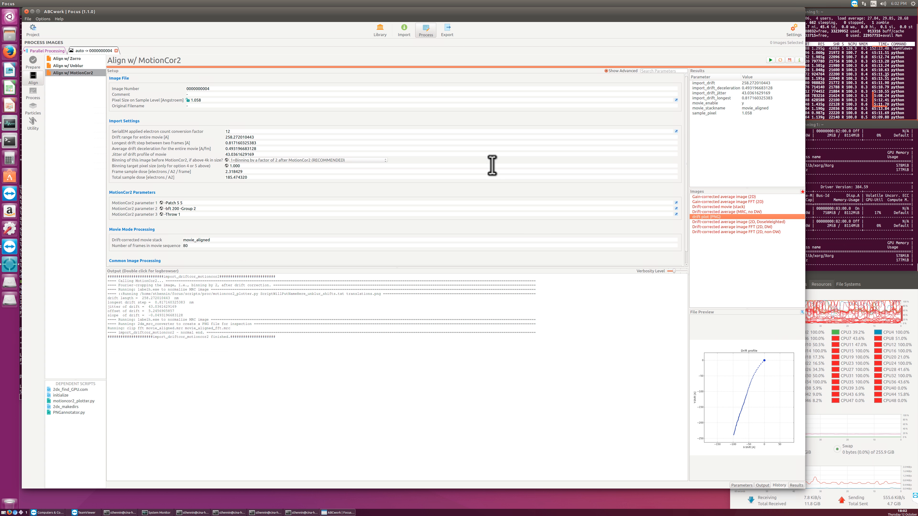
click(34, 93)
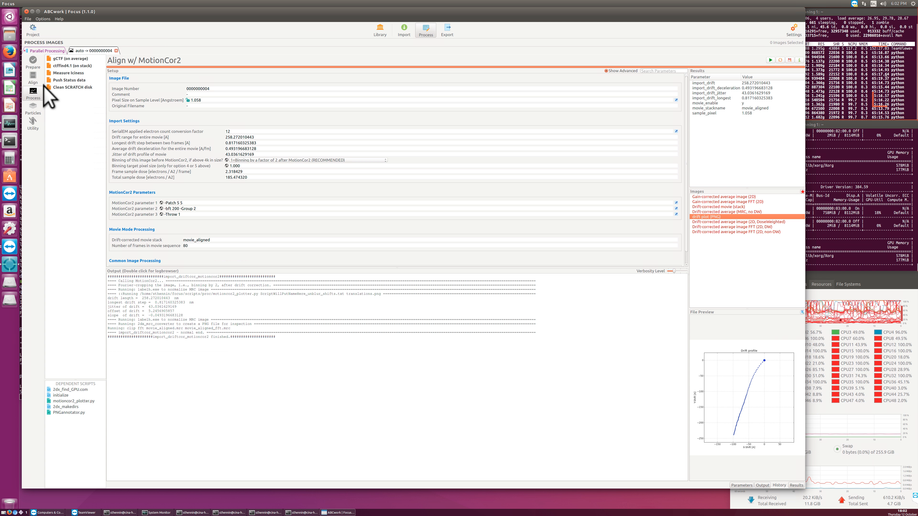
click(68, 59)
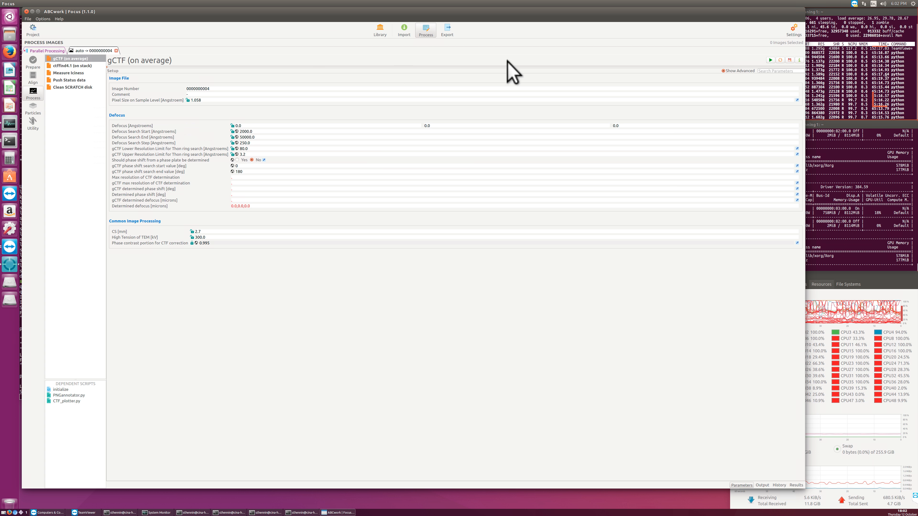
click(772, 60)
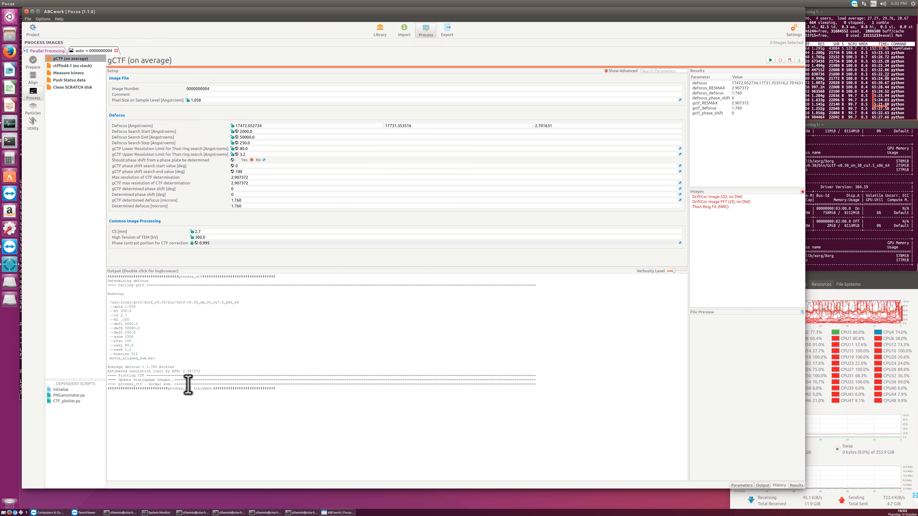
click(723, 206)
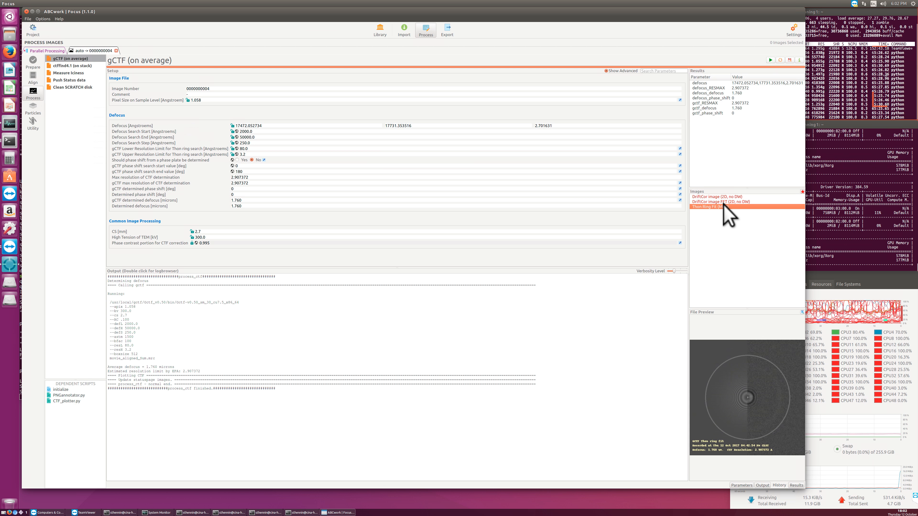
Step: Preview the FFT of the drift-corrected image and the drift-corrected image itself (2D, no DW)
click(723, 202)
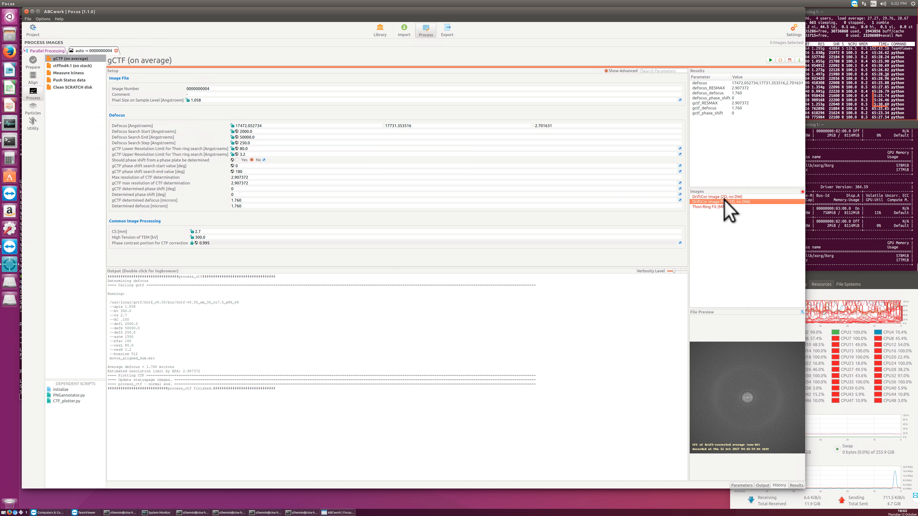
click(724, 197)
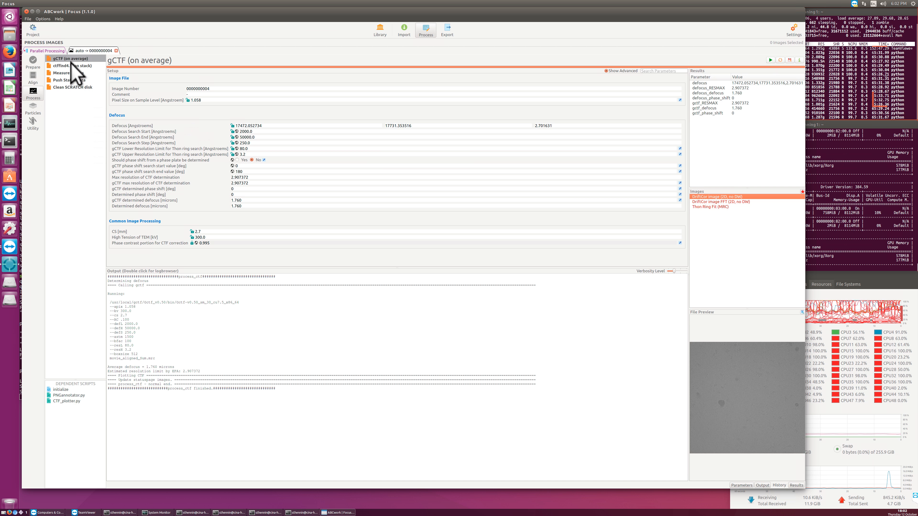
click(69, 73)
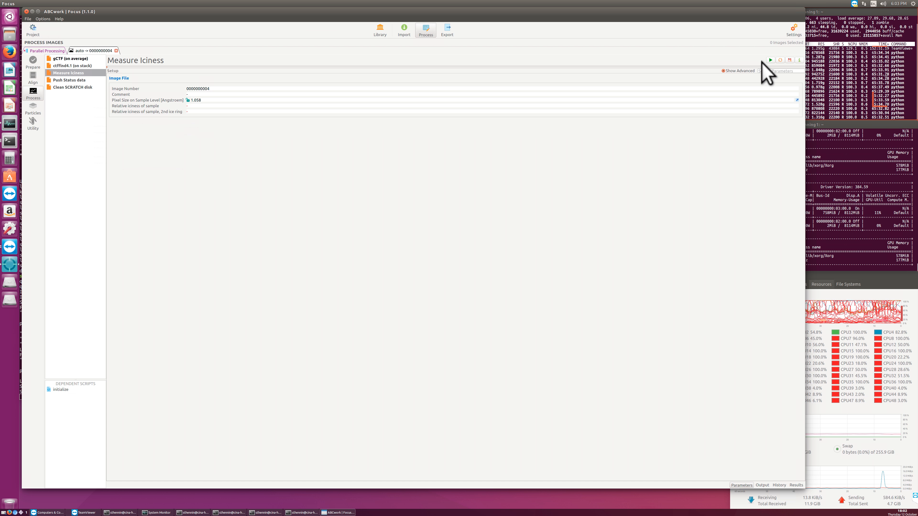
click(770, 60)
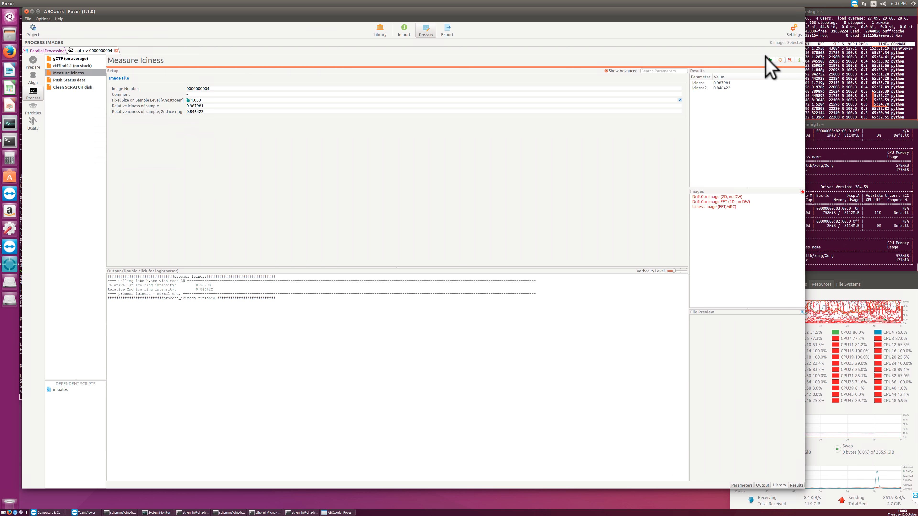
click(730, 206)
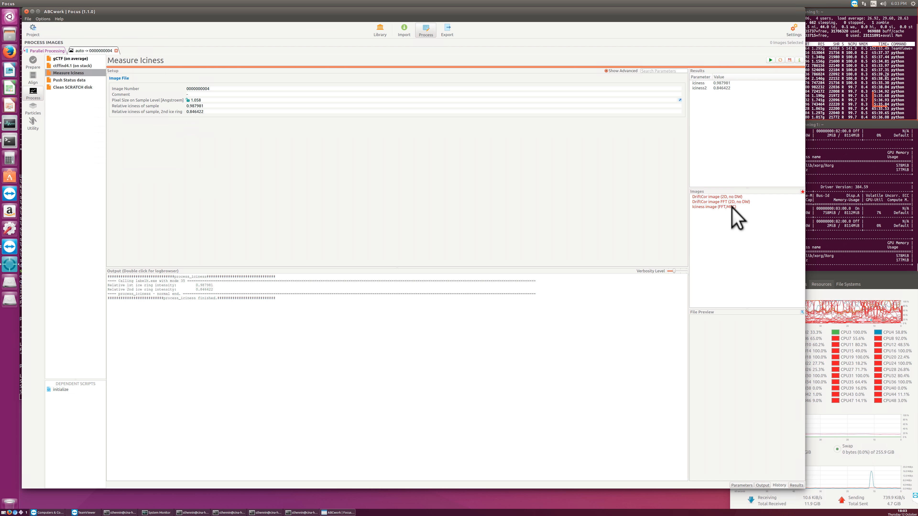
double_click(730, 206)
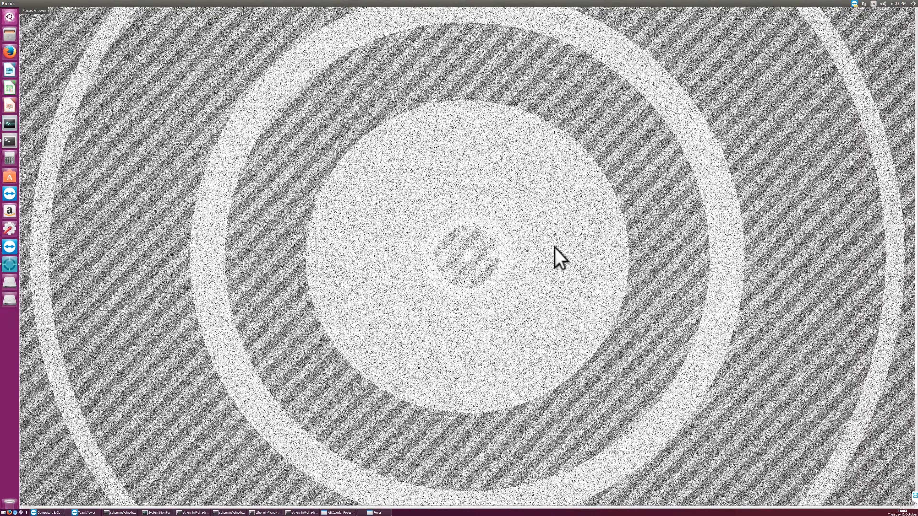
key(minus)
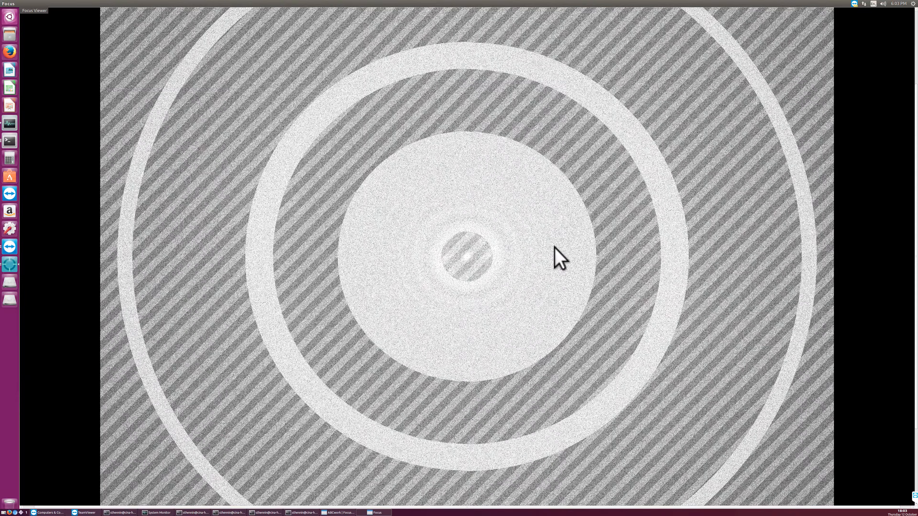
key(minus)
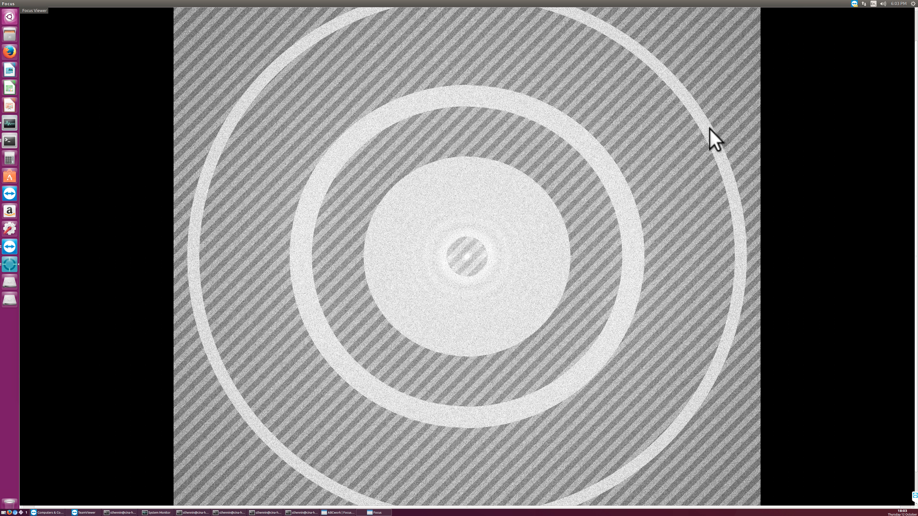
key(Escape)
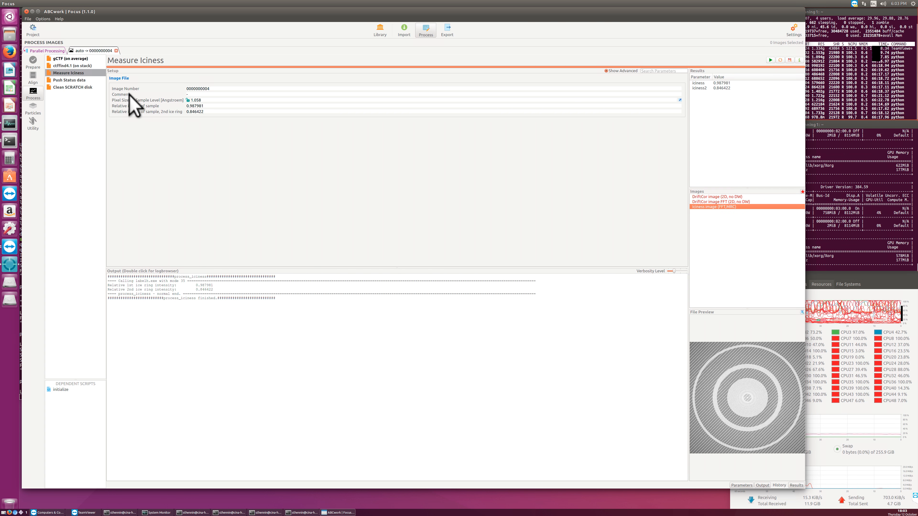
click(81, 80)
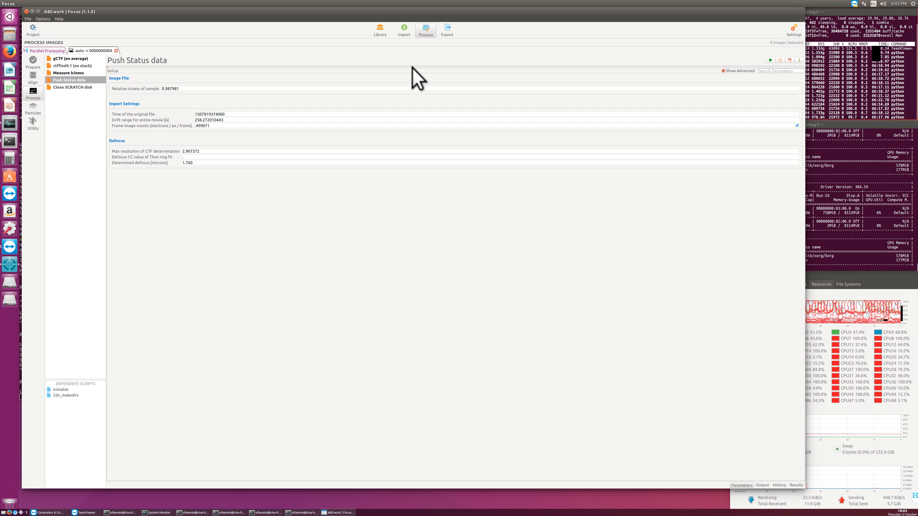
click(771, 60)
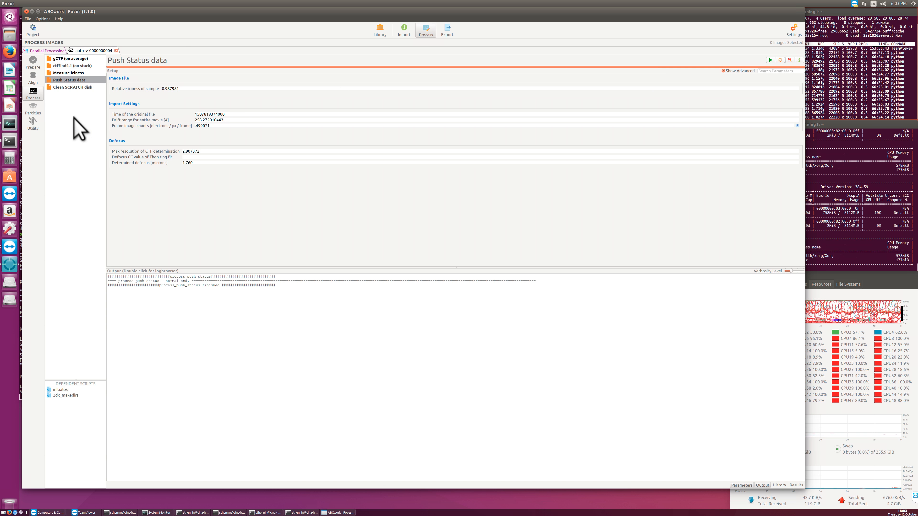
click(72, 87)
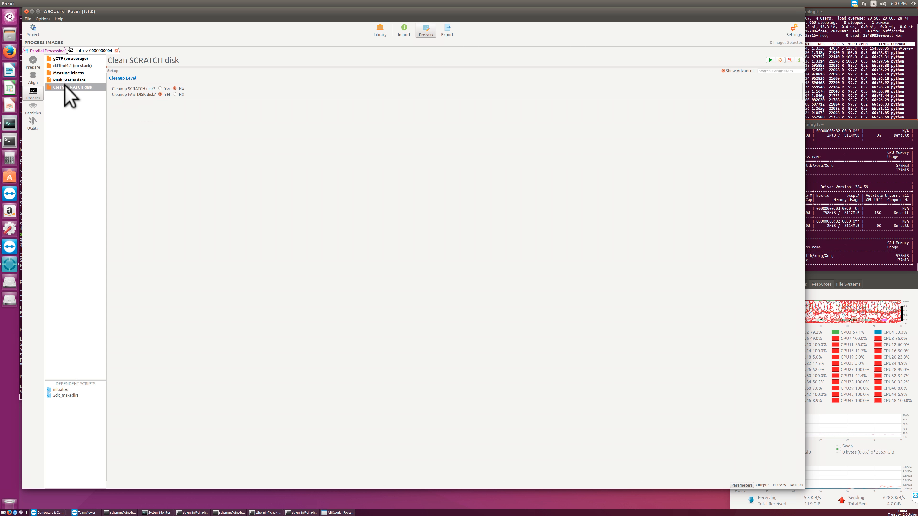
click(34, 108)
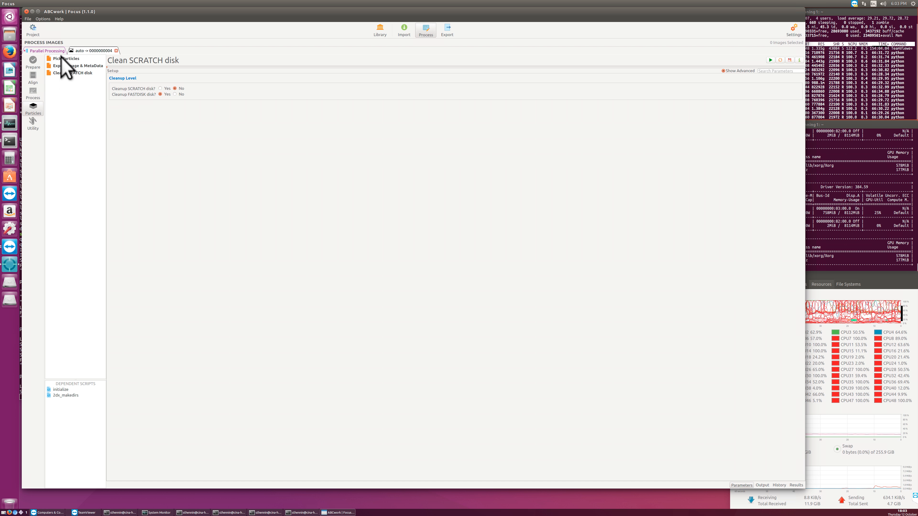
click(62, 59)
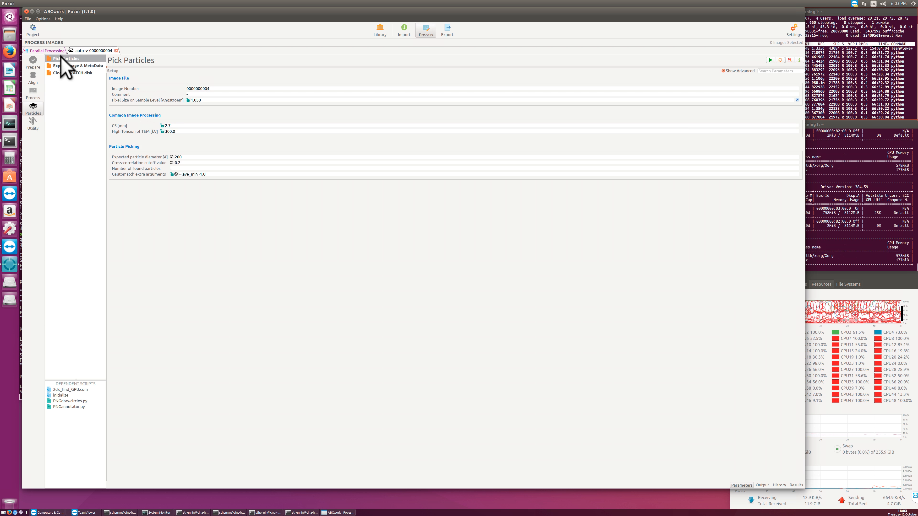
click(771, 60)
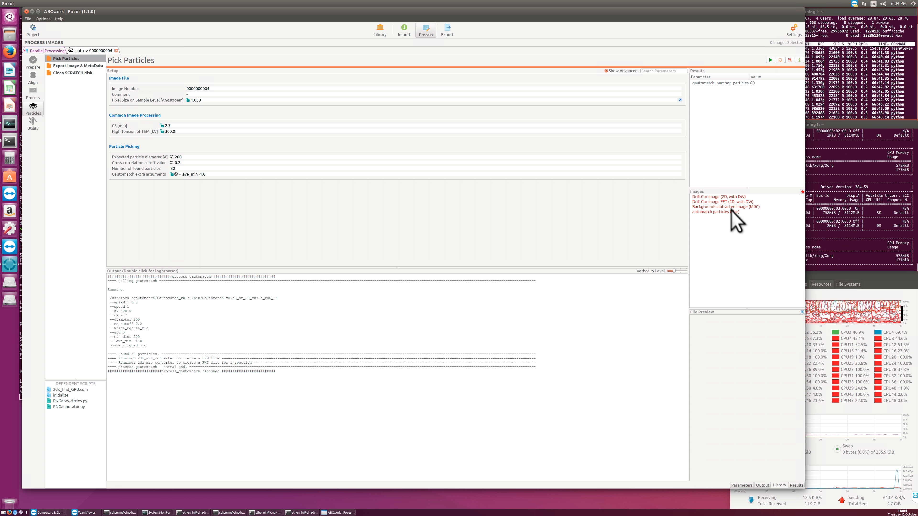
click(731, 208)
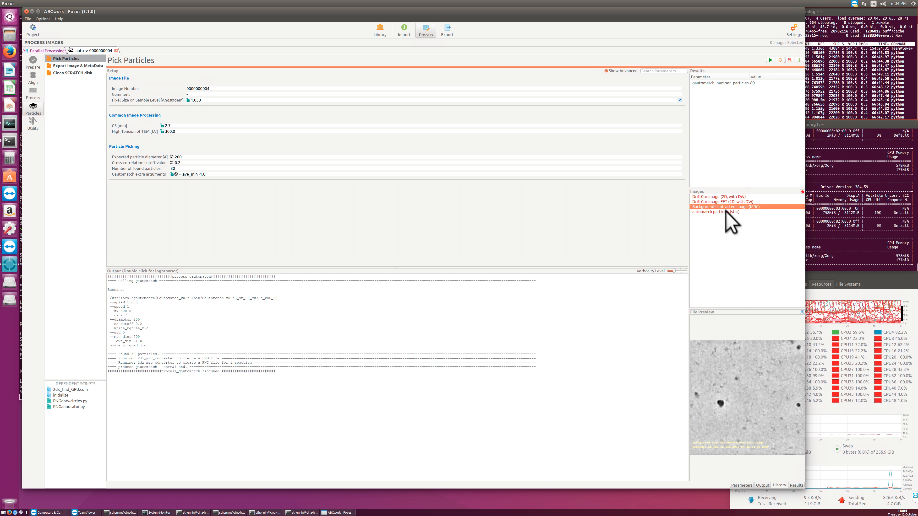
click(724, 212)
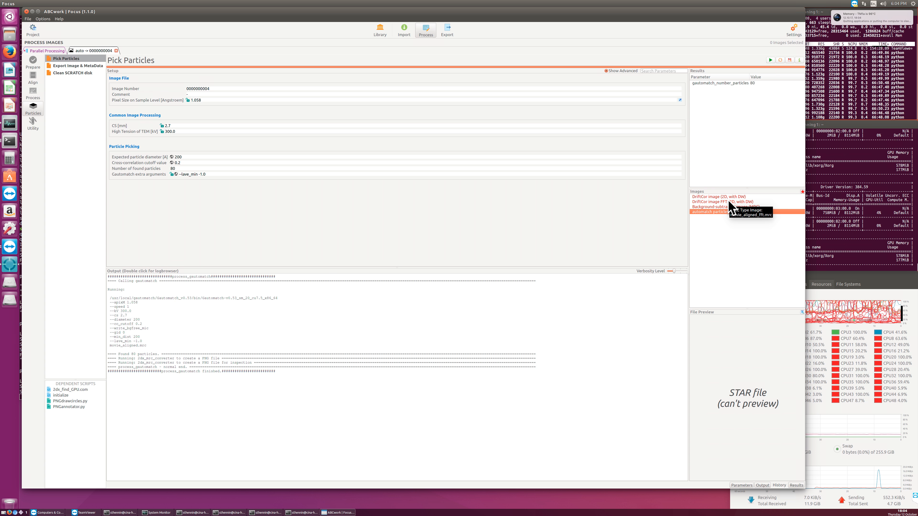
Step: Inspect the dose-weighted drift-corrected image in the full-screen viewer, toggling the picked-particle circles on and off, and close the viewer
click(730, 197)
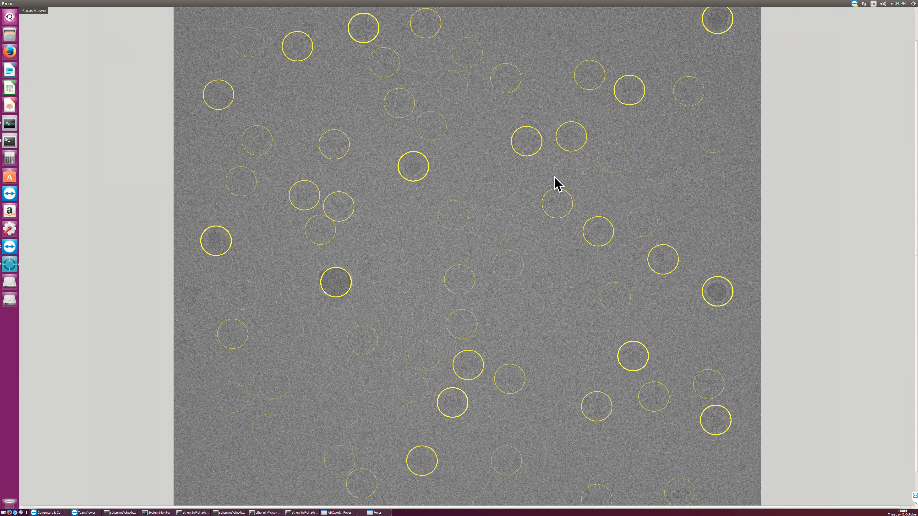
key(p)
key(p)
key(p)
key(p)
key(p)
key(p)
key(p)
key(p)
key(p)
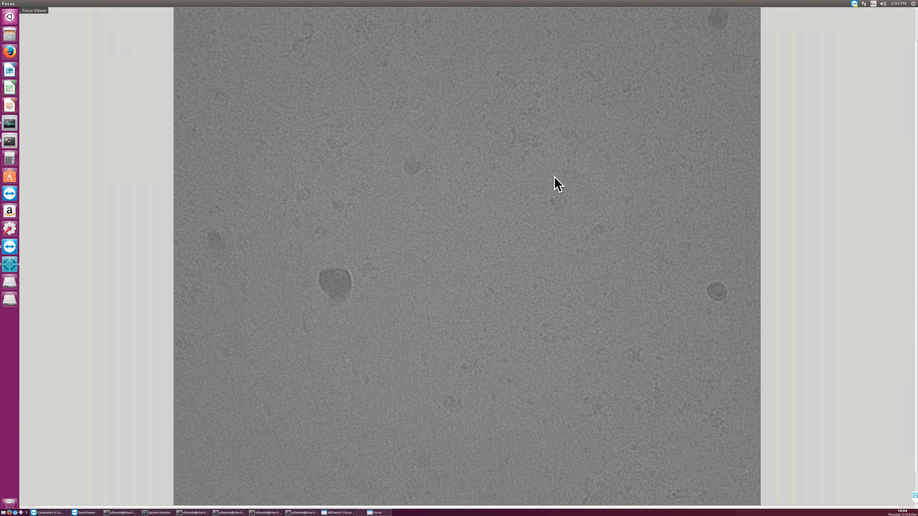
key(minus)
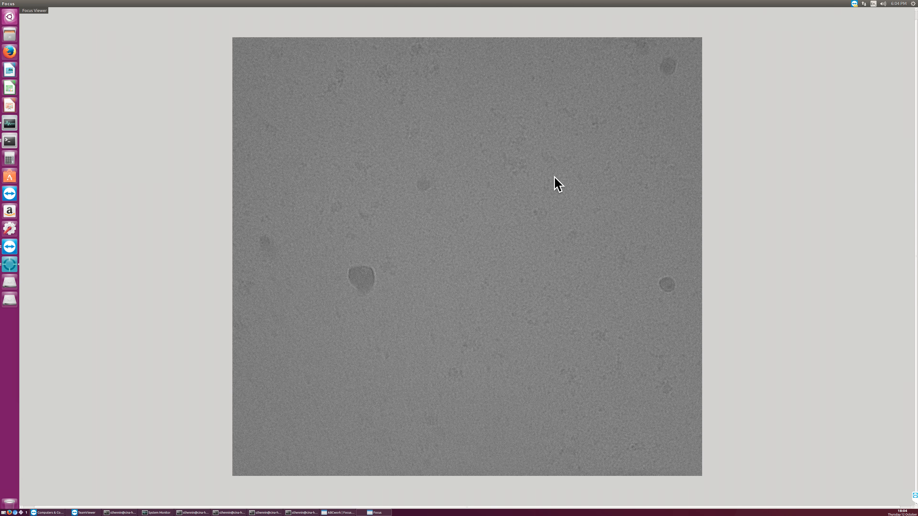
key(Escape)
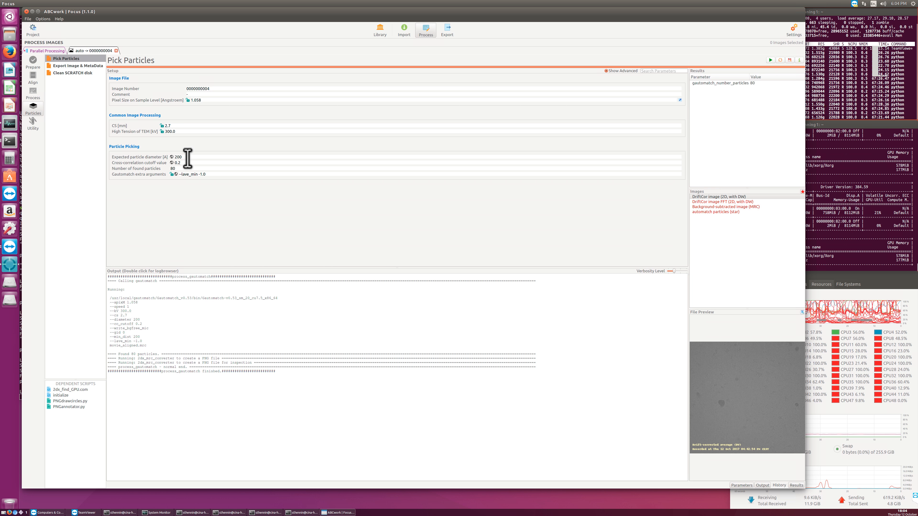
Step: Review the expected particle diameter, the cross-correlation cutoff, the Export Image & MetaData settings and the Clean SCRATCH disk options
drag(188, 159, 157, 145)
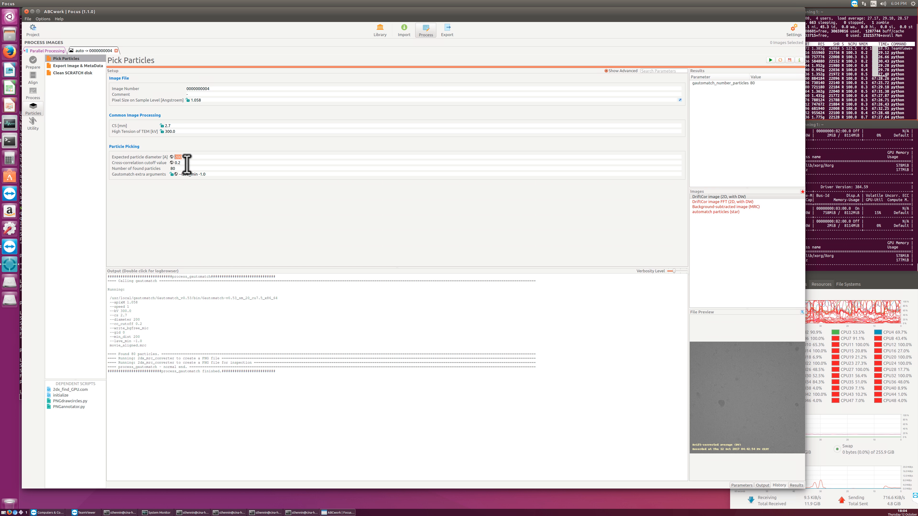
key(Tab)
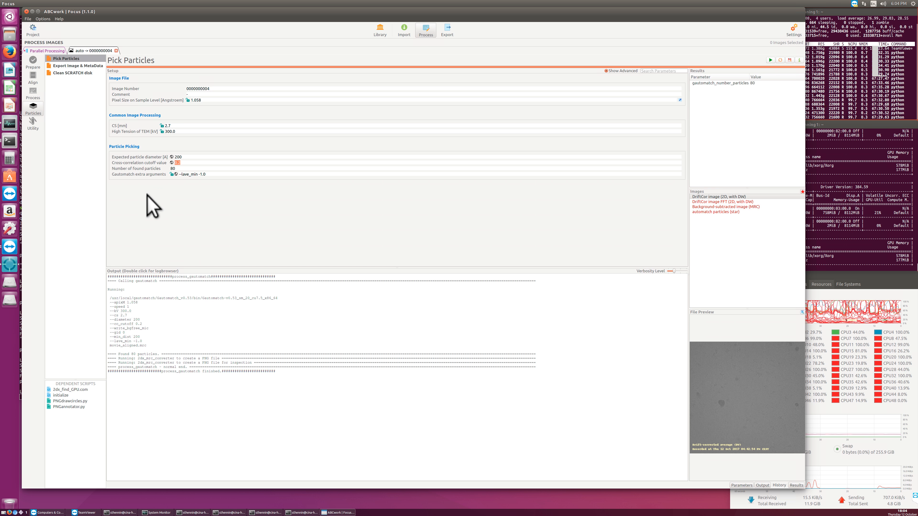
click(85, 66)
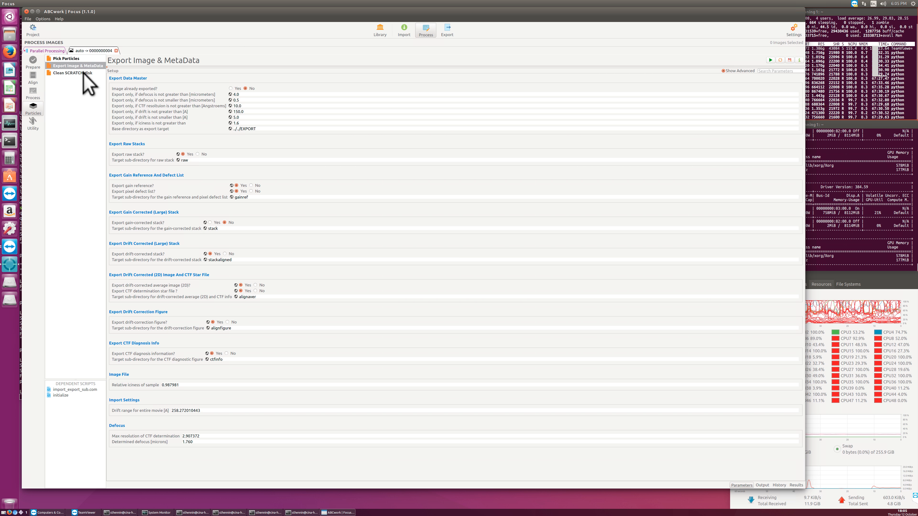
click(84, 72)
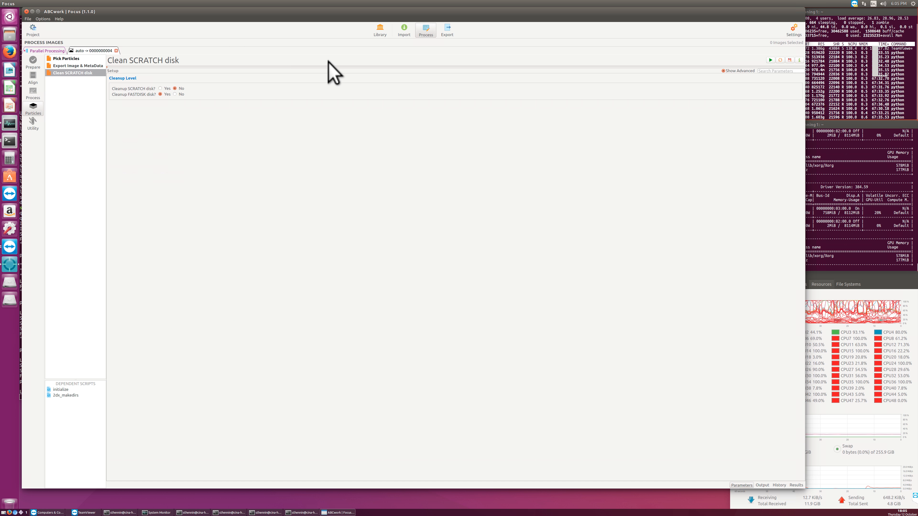
click(116, 50)
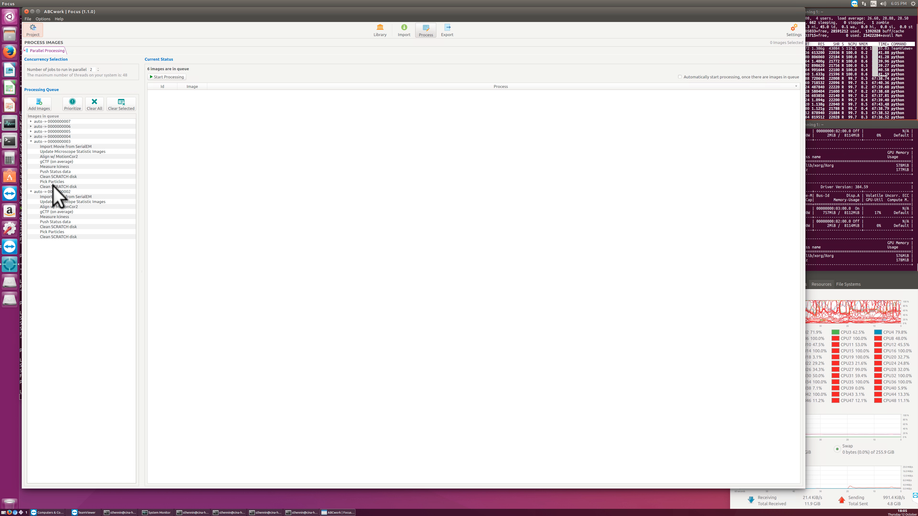
click(379, 33)
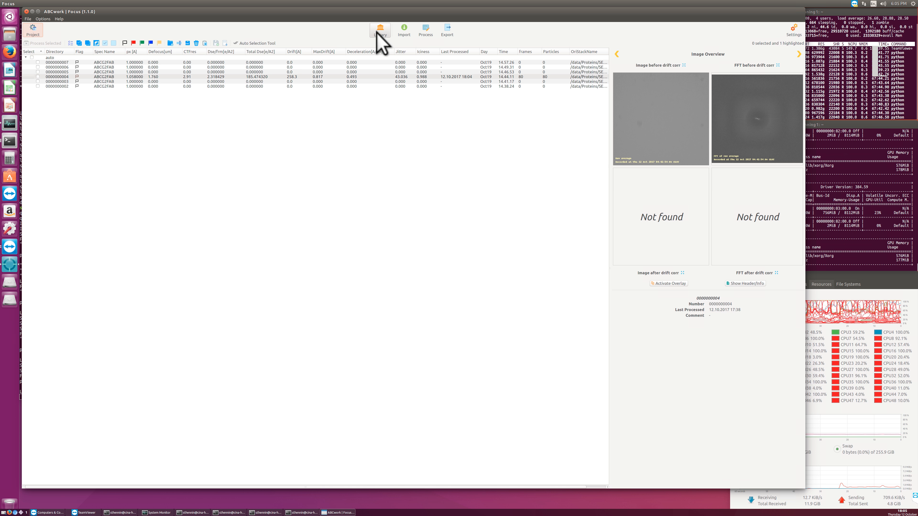
click(258, 77)
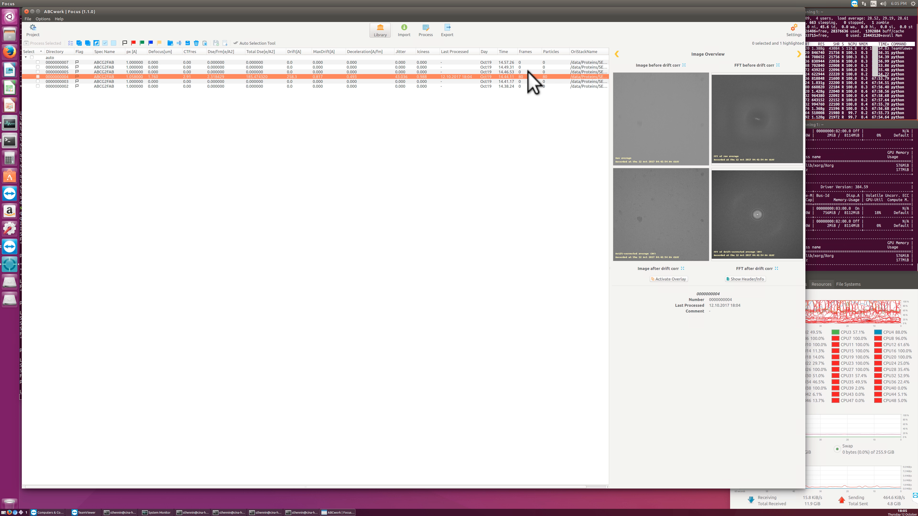
click(511, 80)
click(511, 78)
key(Up)
key(Up)
key(Up)
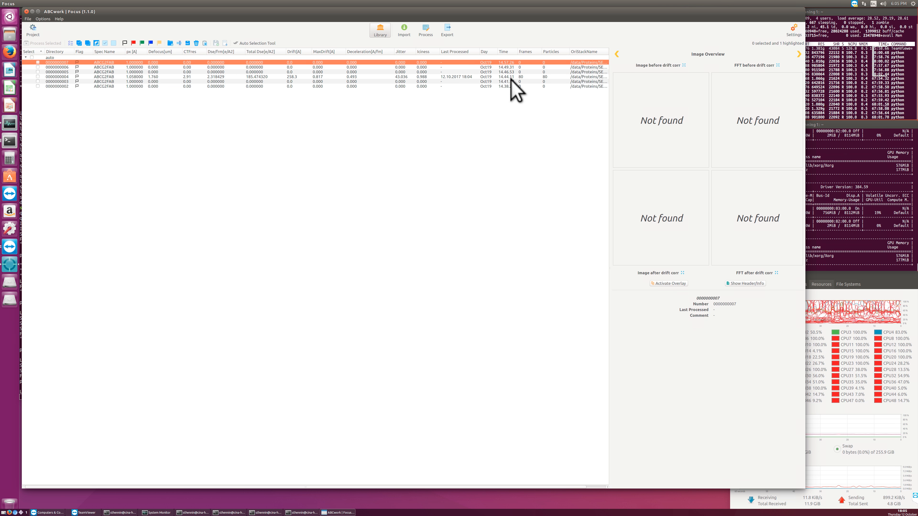
key(Down)
key(Down)
key(Down)
key(Down)
key(Up)
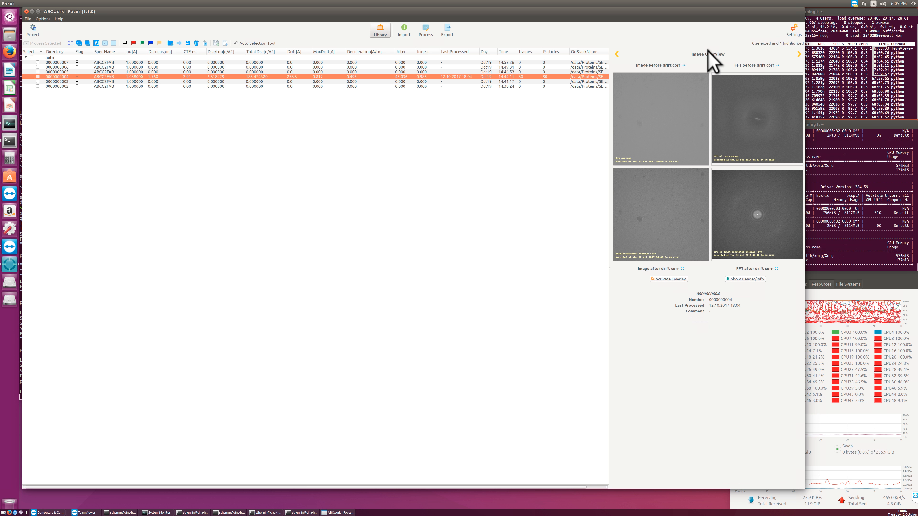
click(799, 54)
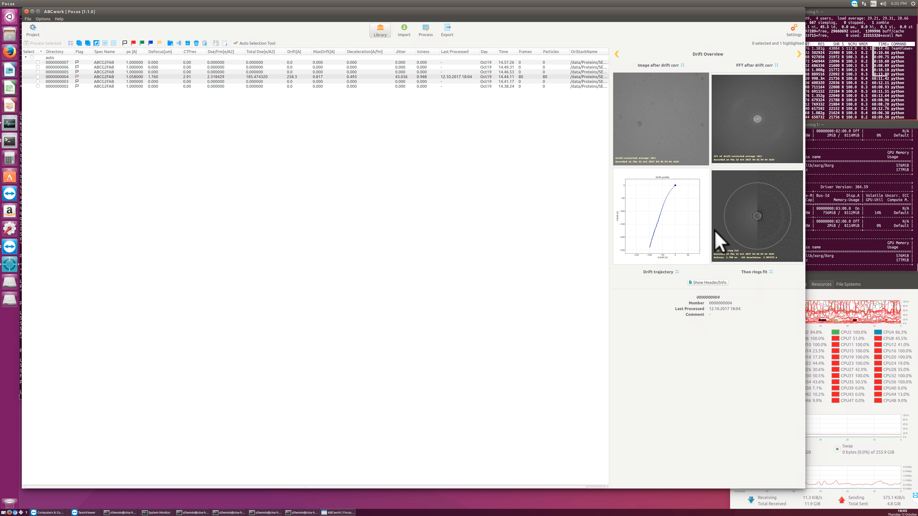
click(799, 54)
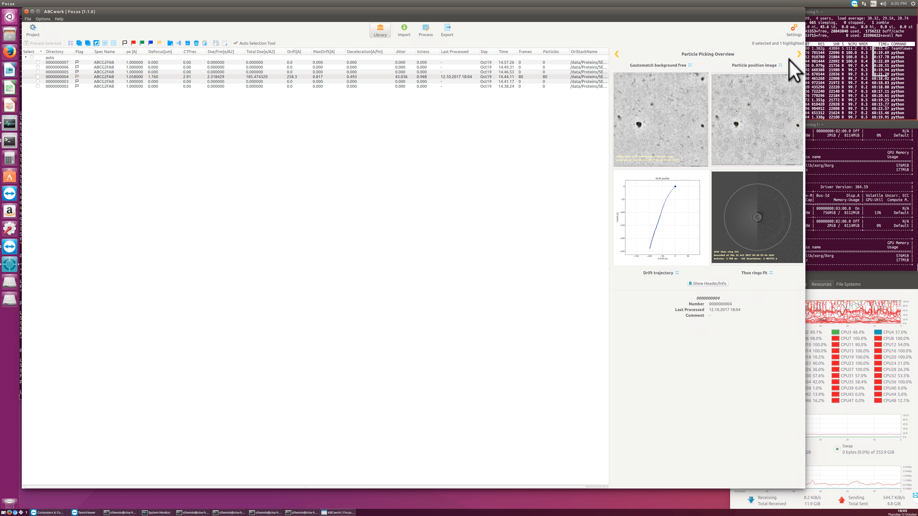
click(797, 53)
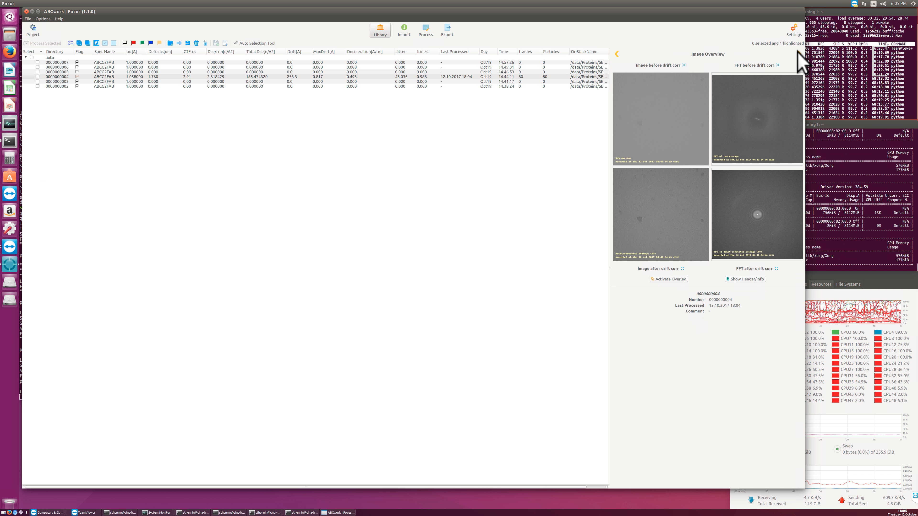
click(797, 54)
click(797, 53)
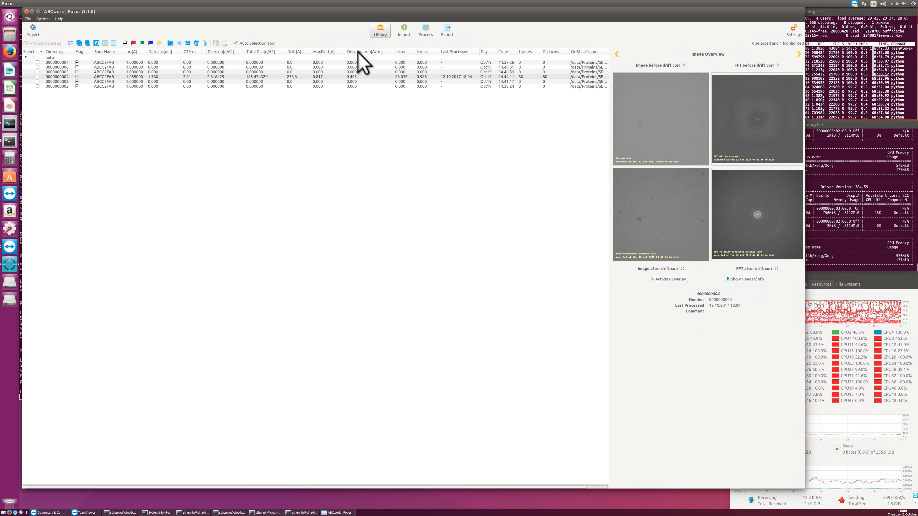
double_click(255, 77)
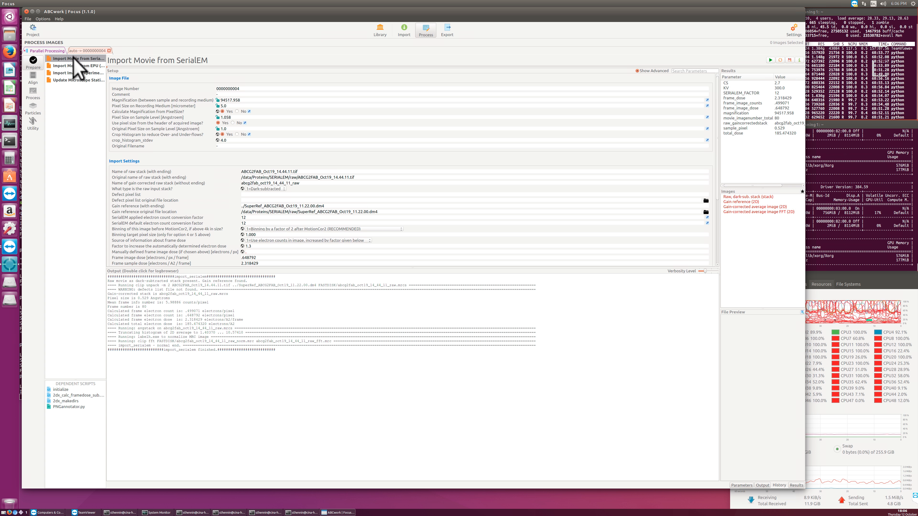
Step: Open the dependent script 2dx_calc_framedose_sub in the text editor, read its frame dose calculation and close it
click(80, 395)
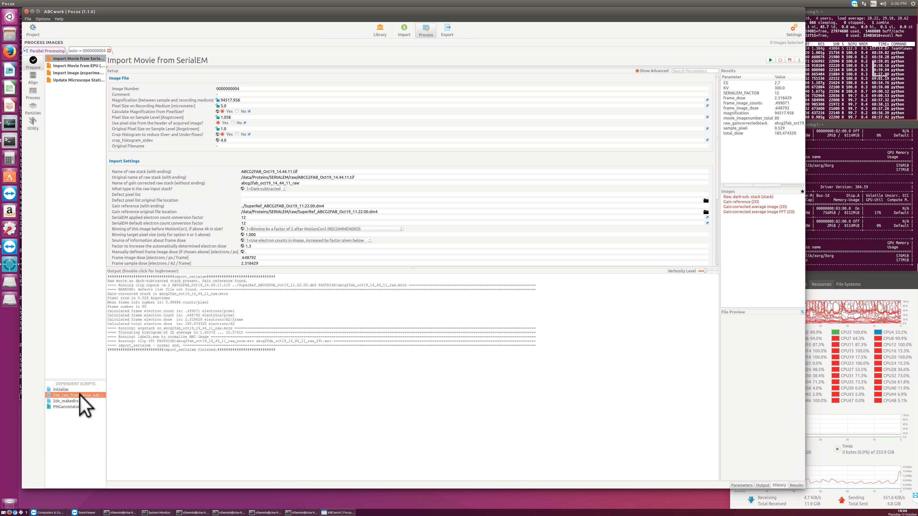
double_click(80, 395)
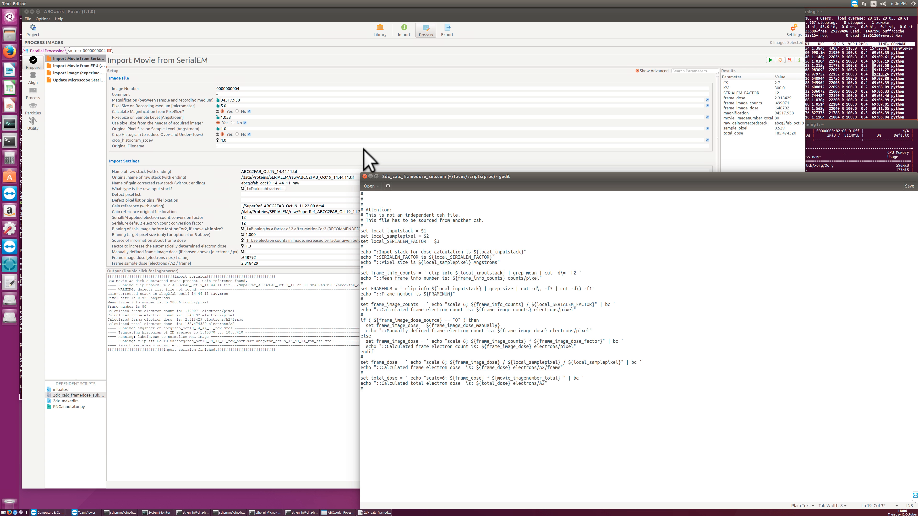
click(365, 176)
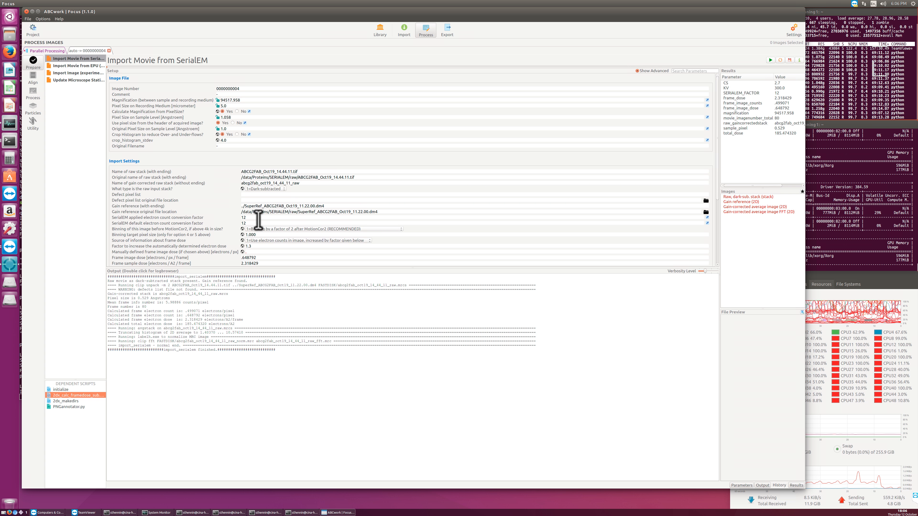
Step: Review the SerialEM default electron count conversion factor, the frame dose source options and the dose increase factor in the import settings
click(255, 221)
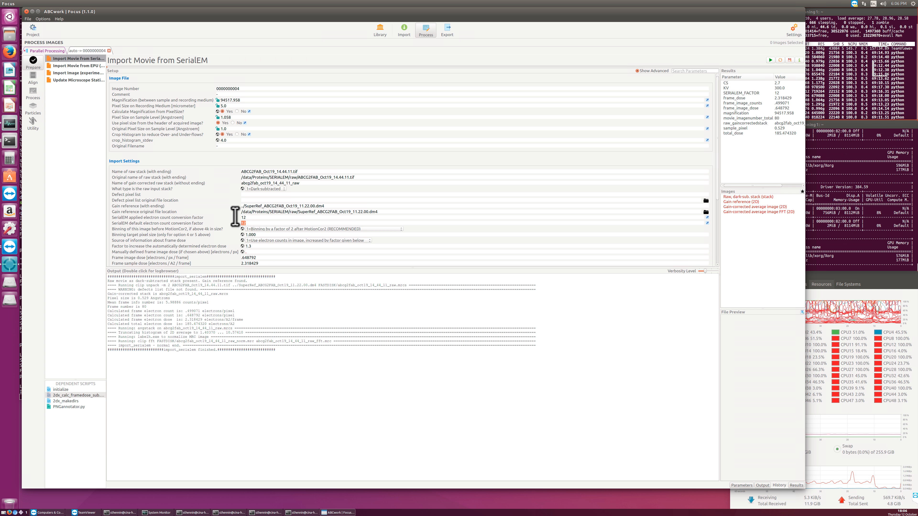
mouse_move(211, 249)
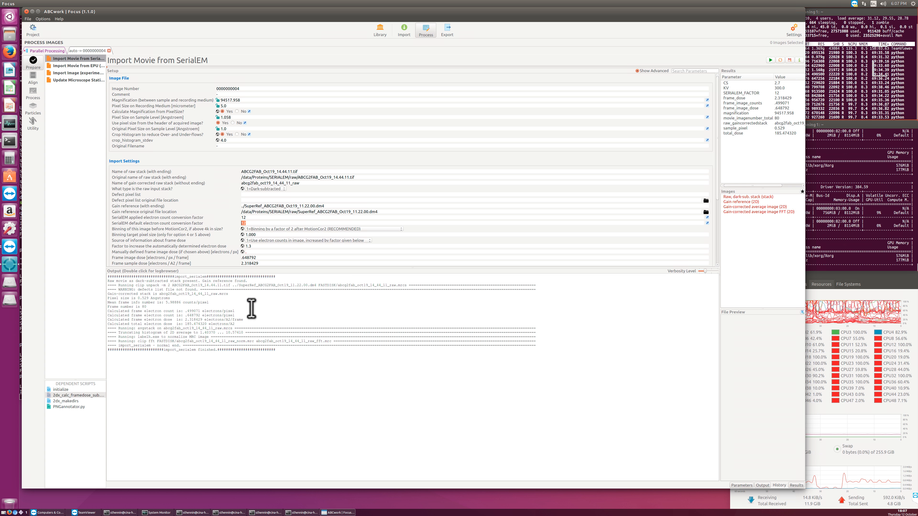
click(283, 240)
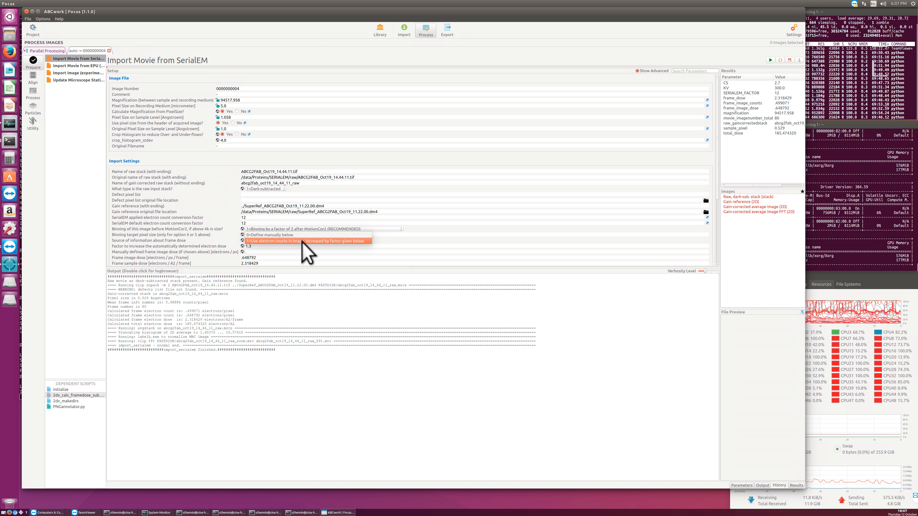
click(312, 241)
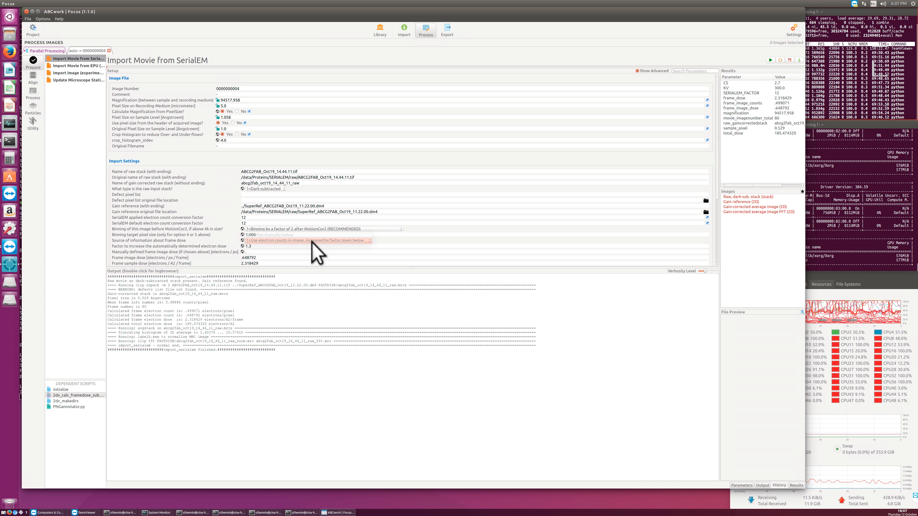
click(261, 248)
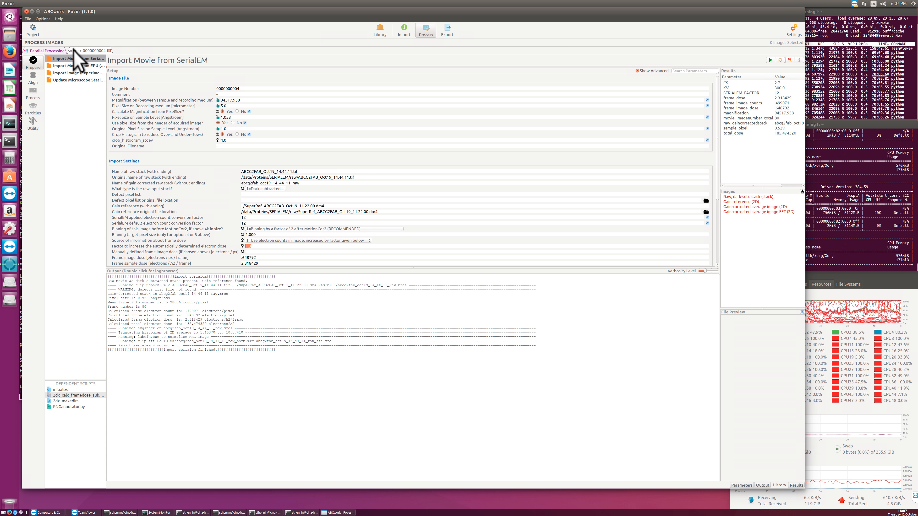
Step: Start parallel processing of the image queue with 6 parallel jobs and enable automatic processing once images are in the queue
click(58, 50)
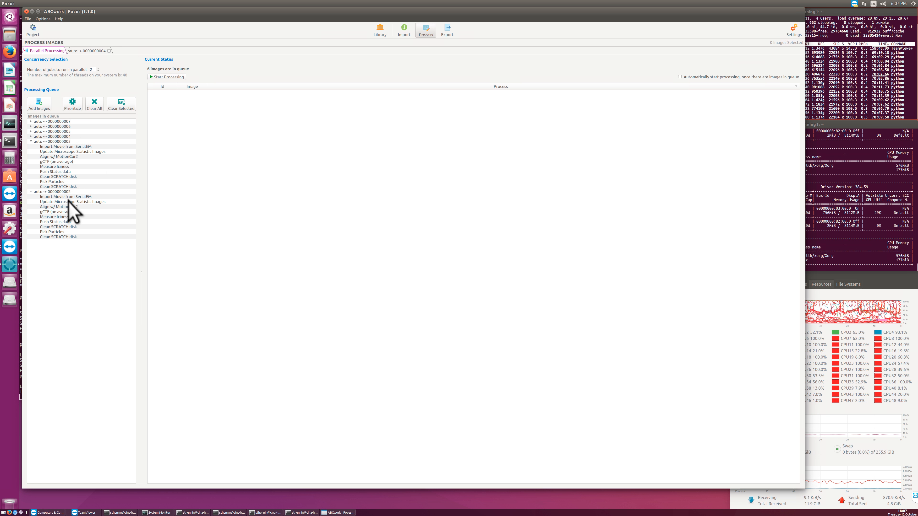
click(164, 77)
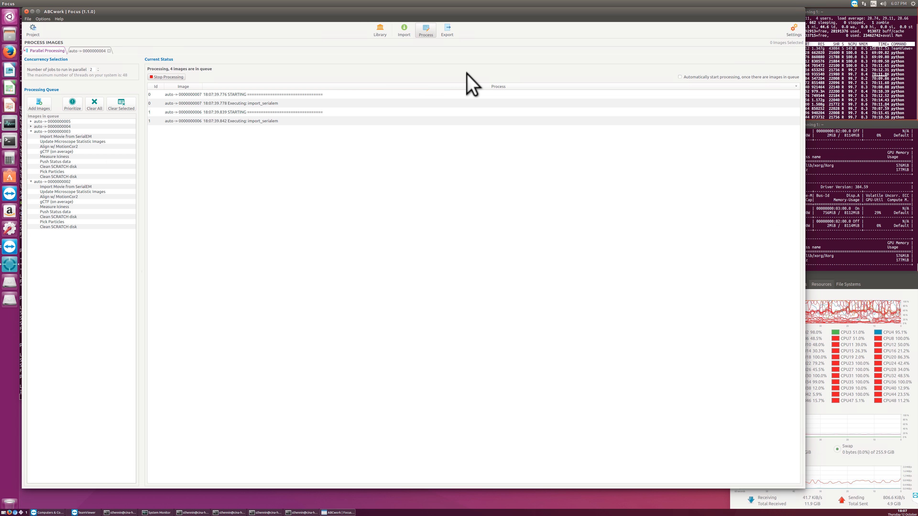
click(680, 77)
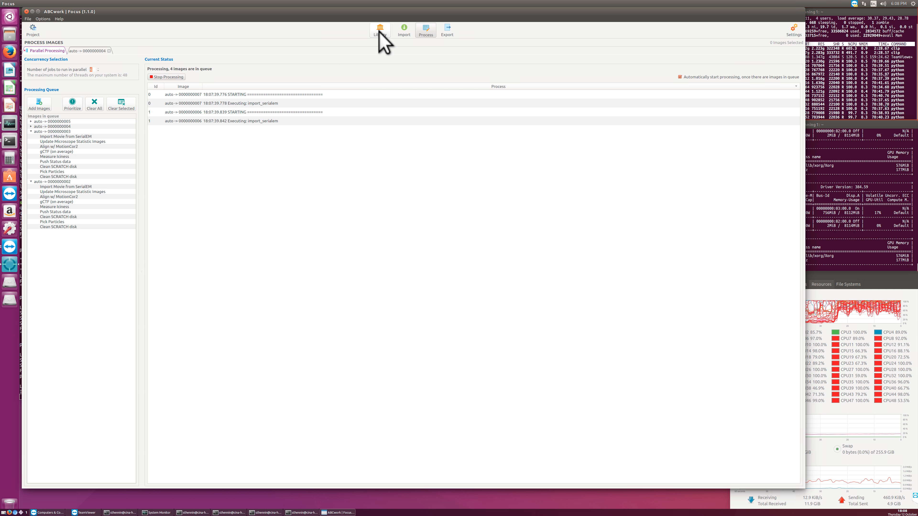
Step: Enable deleting the originals after import and continuously importing new images from the SERIALEM folder, and start the import
click(401, 28)
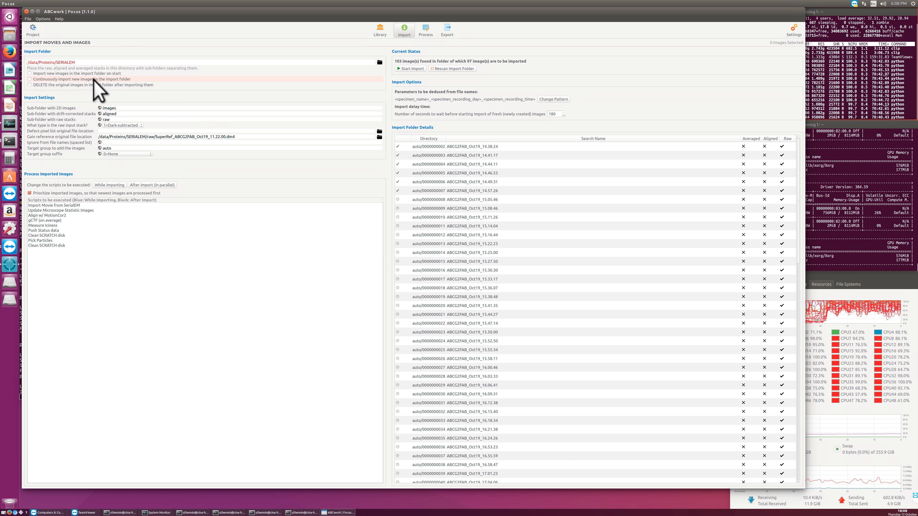
click(70, 85)
click(41, 79)
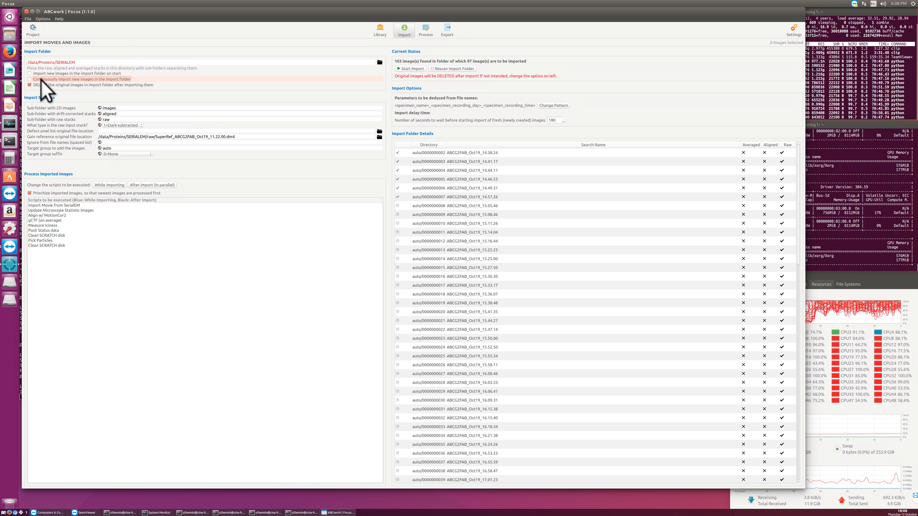
click(410, 68)
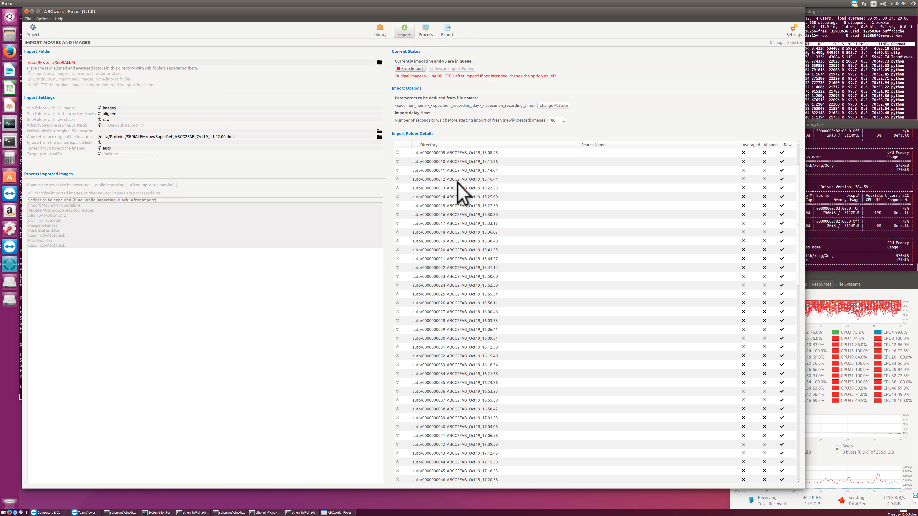
Step: Check the import folder's file list and the parallel processing queue while the import runs
scroll(458, 182, up, 1)
scroll(458, 182, up, 1)
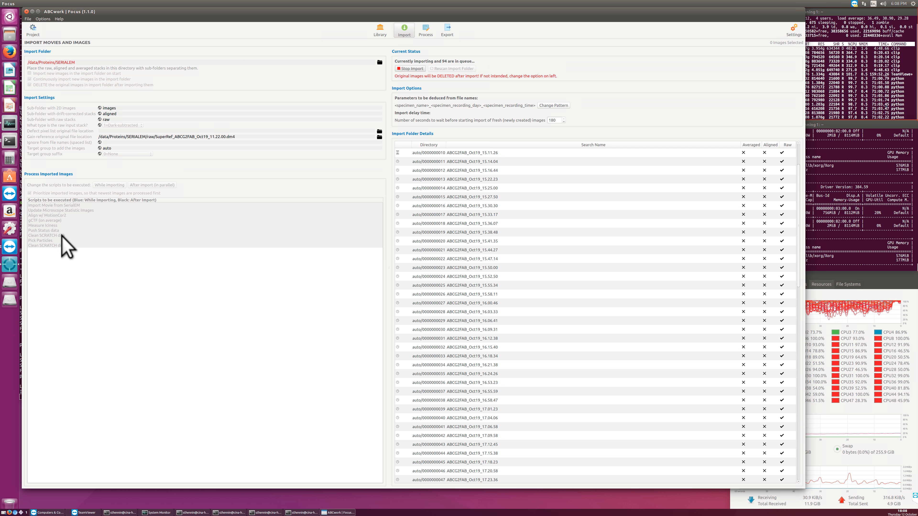
click(425, 29)
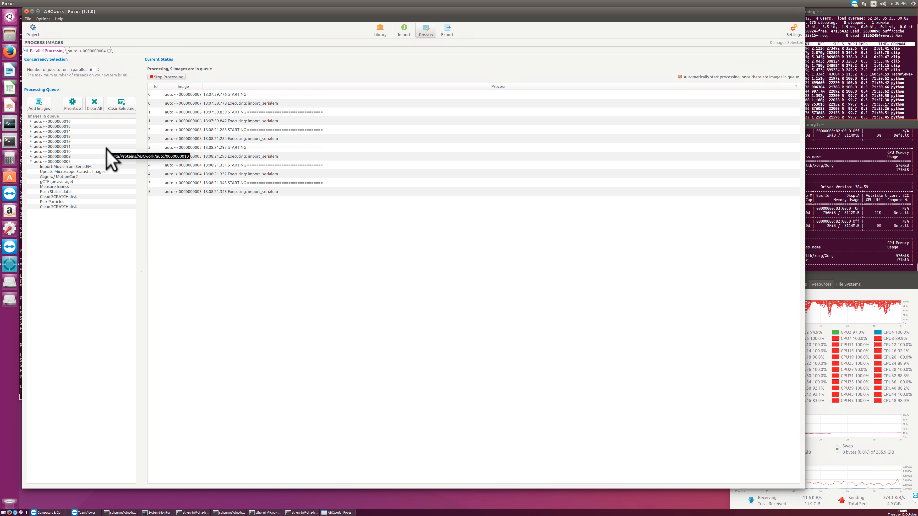
click(380, 31)
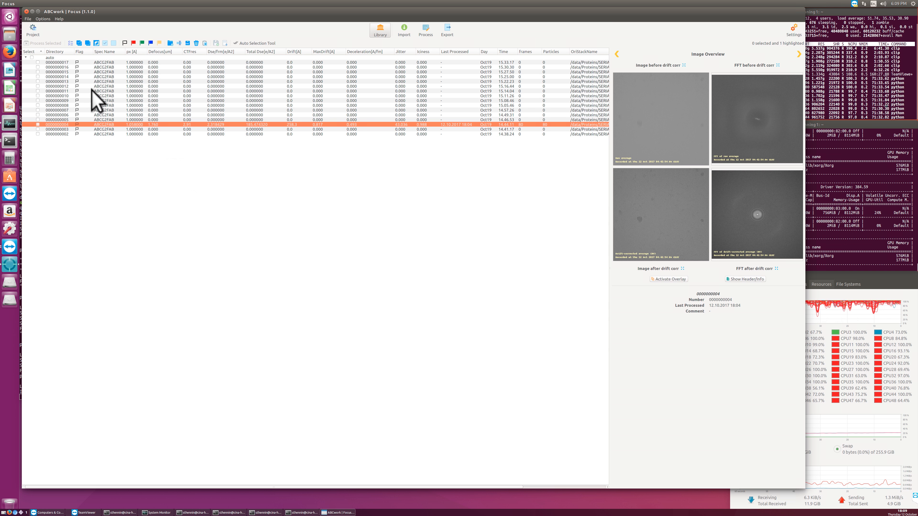
click(146, 82)
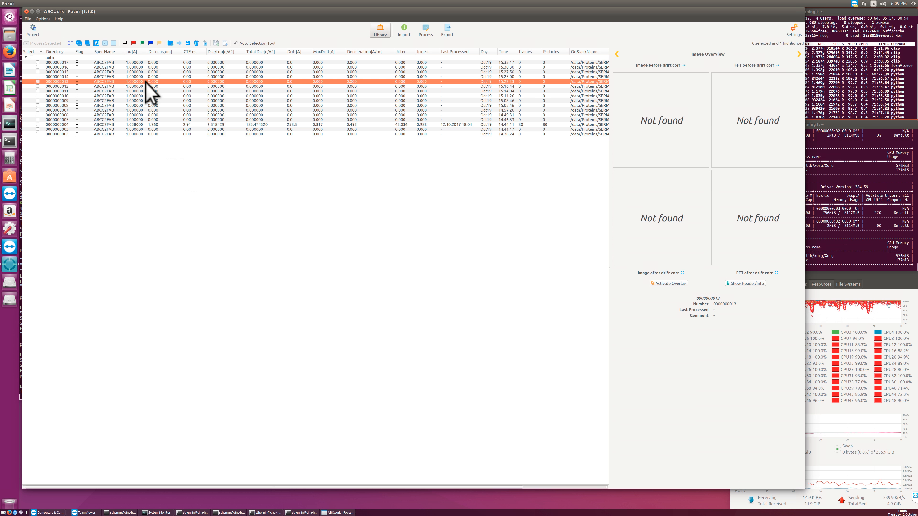
key(Down)
key(Down)
key(Down)
key(Down)
key(Down)
key(Down)
key(Down)
key(Down)
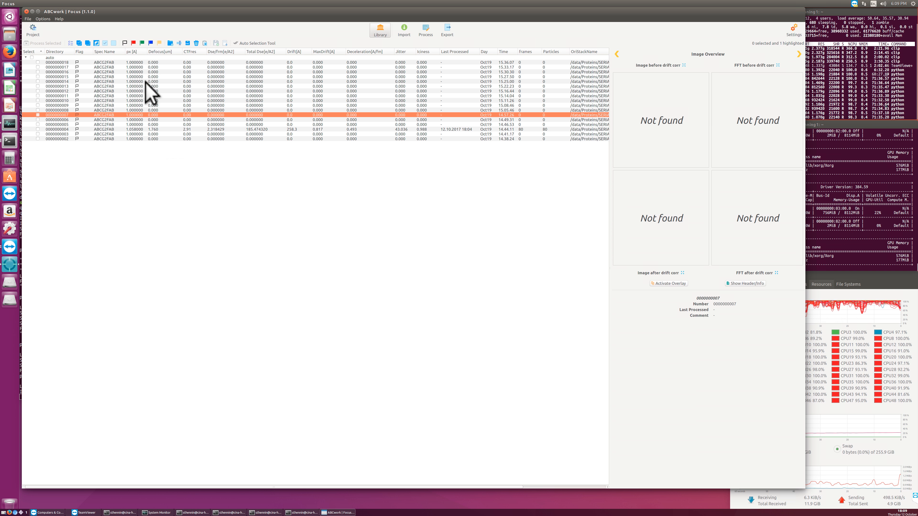
key(Down)
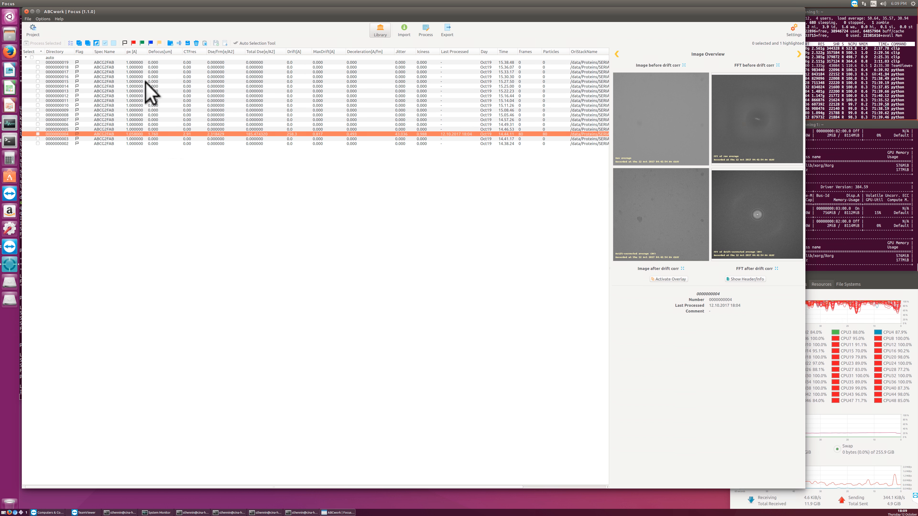
key(Down)
key(Up)
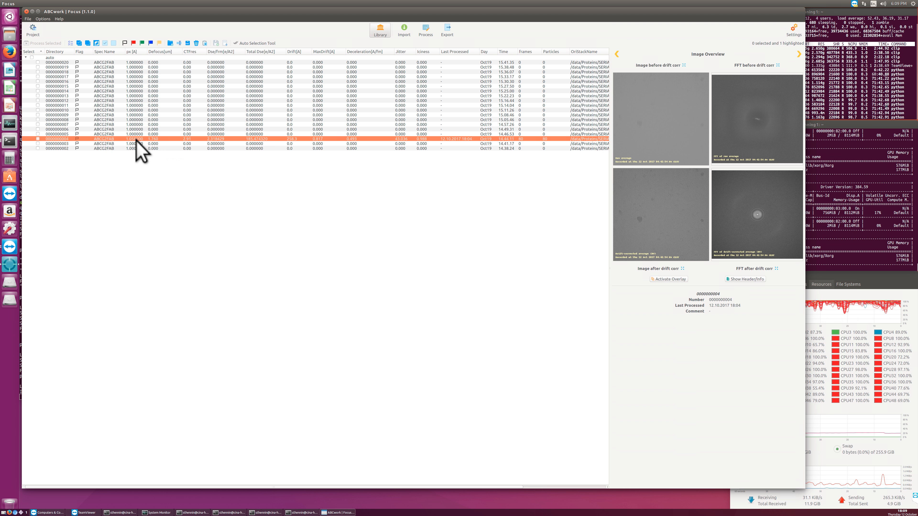
Step: Switch to the terminal windows running top and NVIDIA-SMI and examine the running processes and GPU usage
click(891, 56)
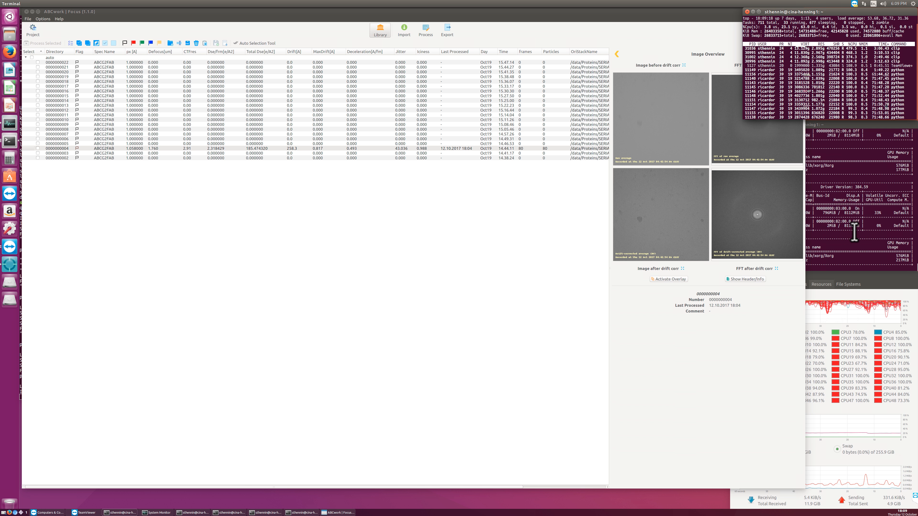
click(867, 223)
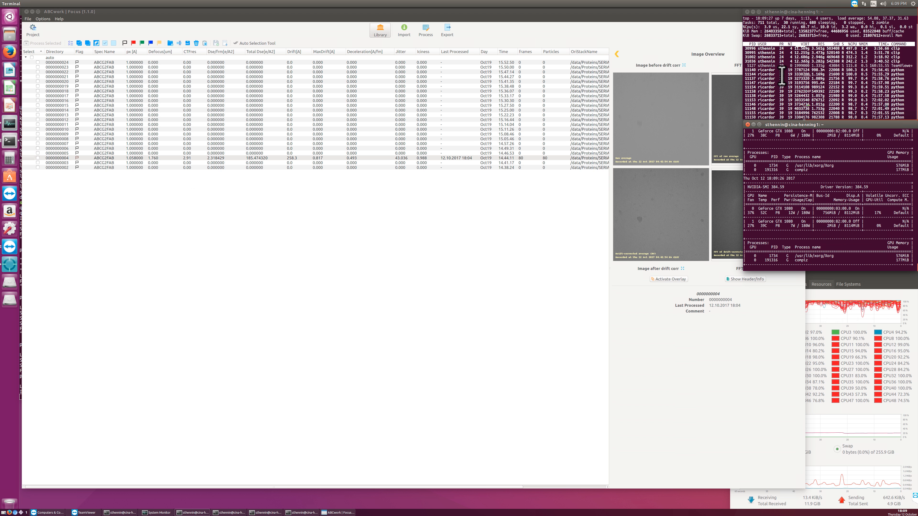
drag(793, 75, 792, 78)
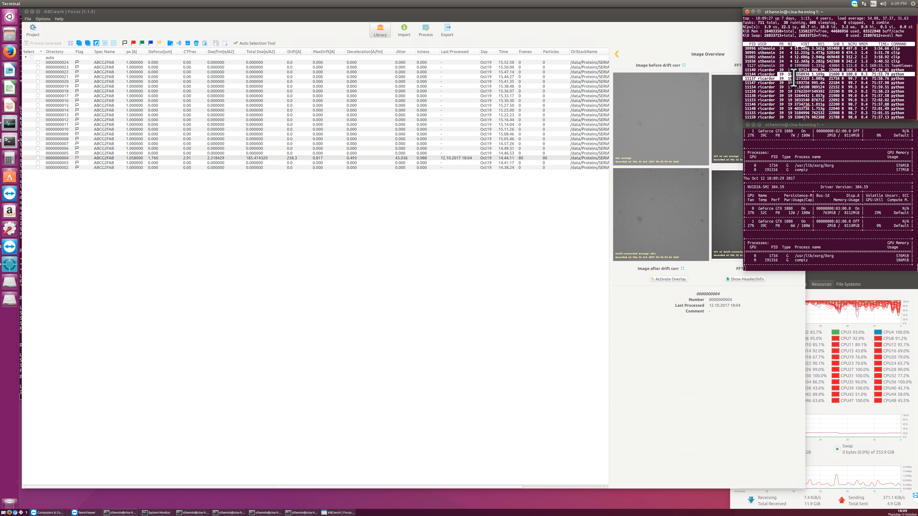